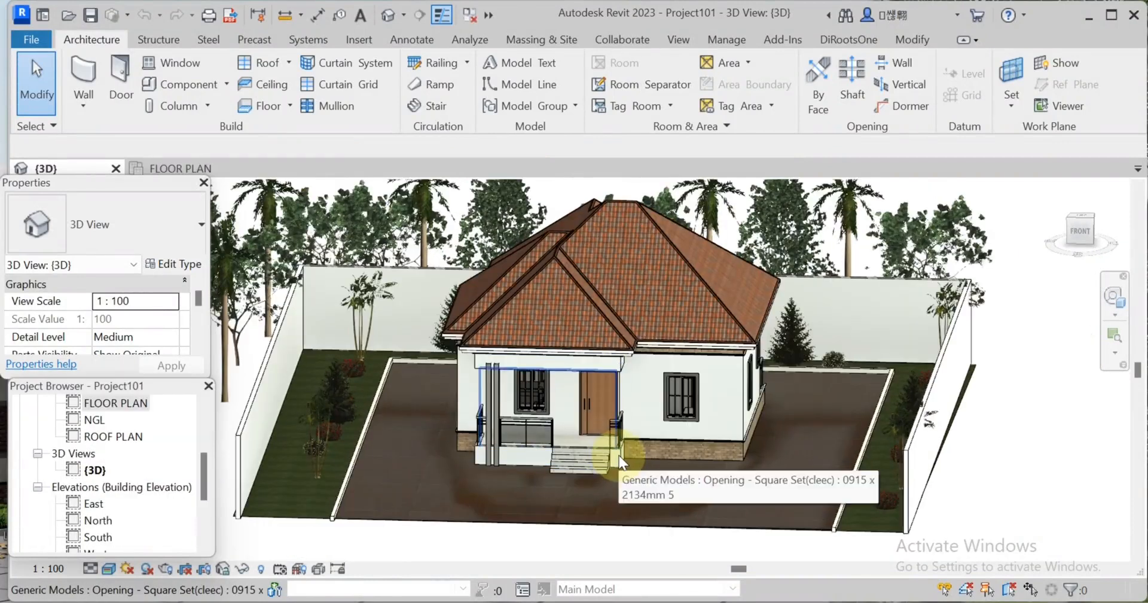
Open the Site floor plan
scroll(98, 481, up, 3)
scroll(99, 481, up, 1)
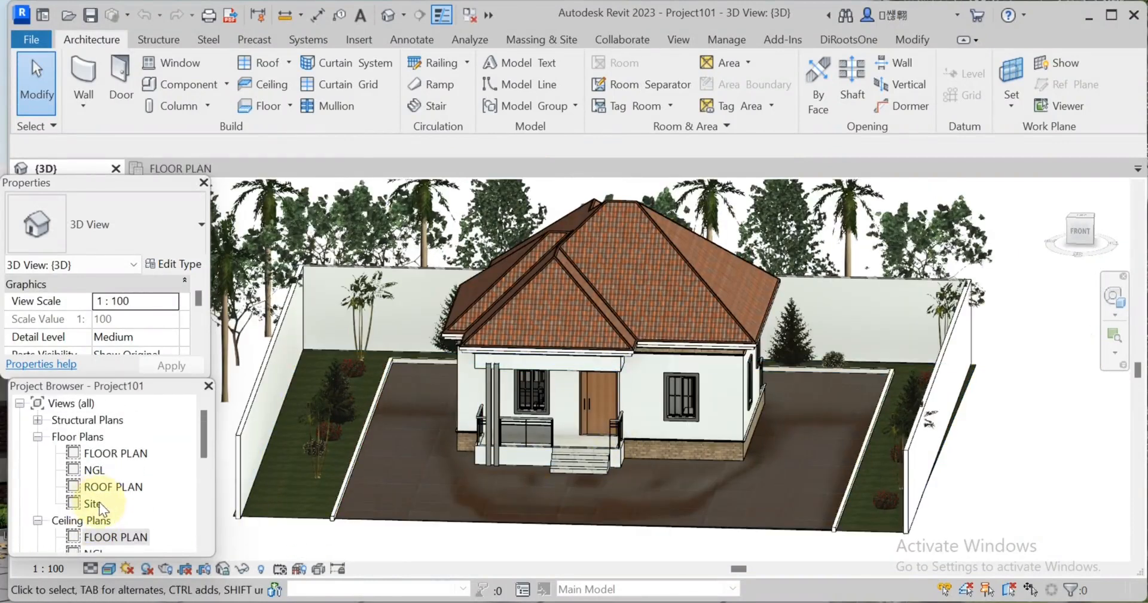
double_click(99, 502)
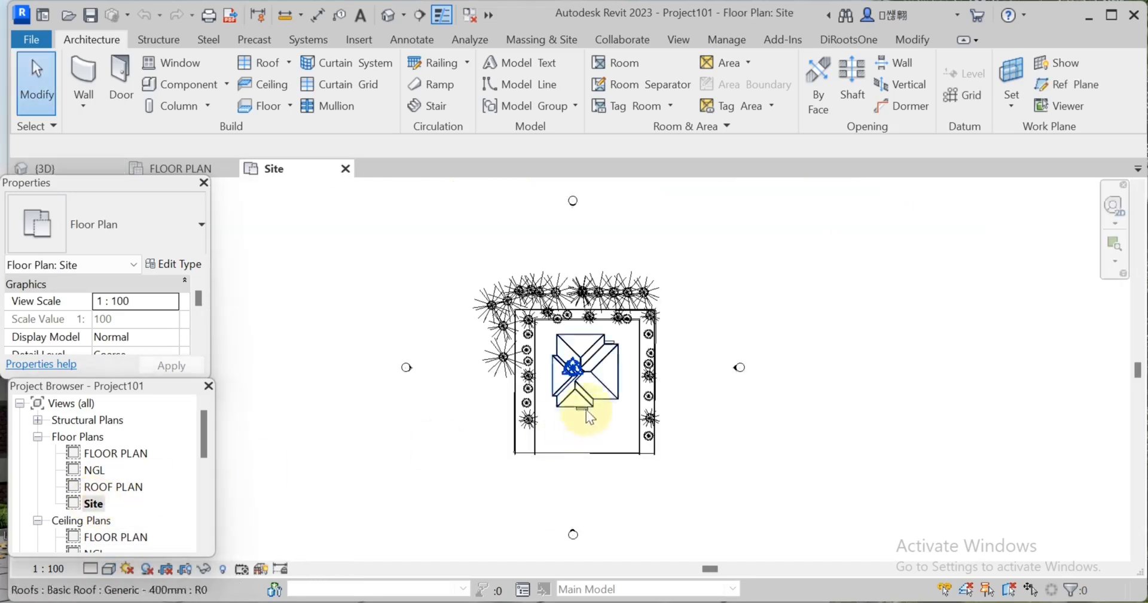
Place a perspective camera outside the plot's front boundary, right of the house, aimed diagonally across the house toward the rear boundary
scroll(581, 412, up, 1)
click(404, 16)
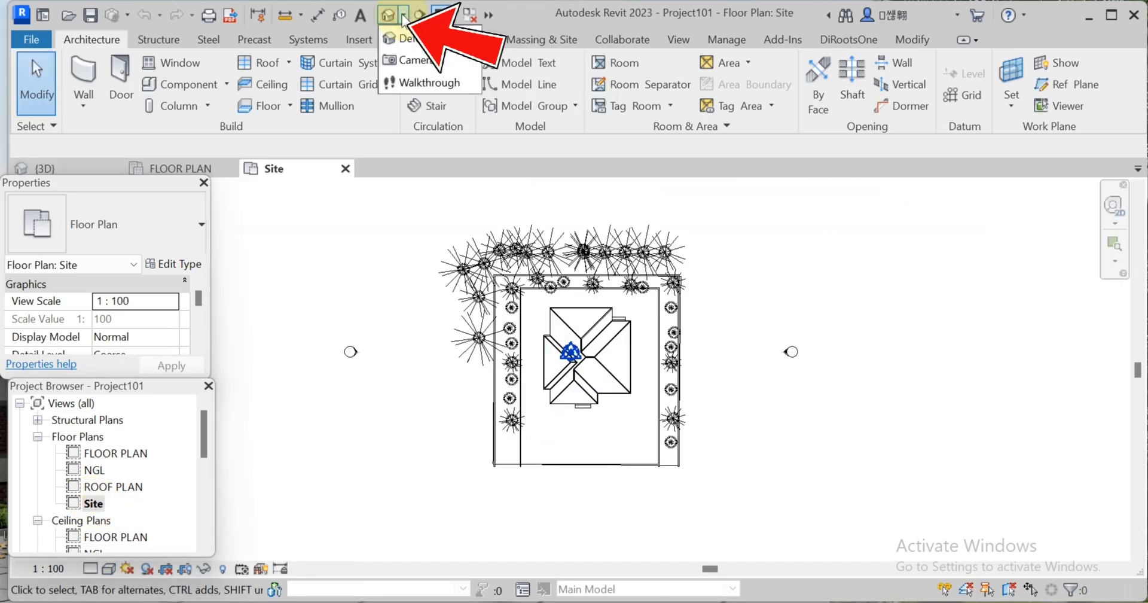
click(398, 59)
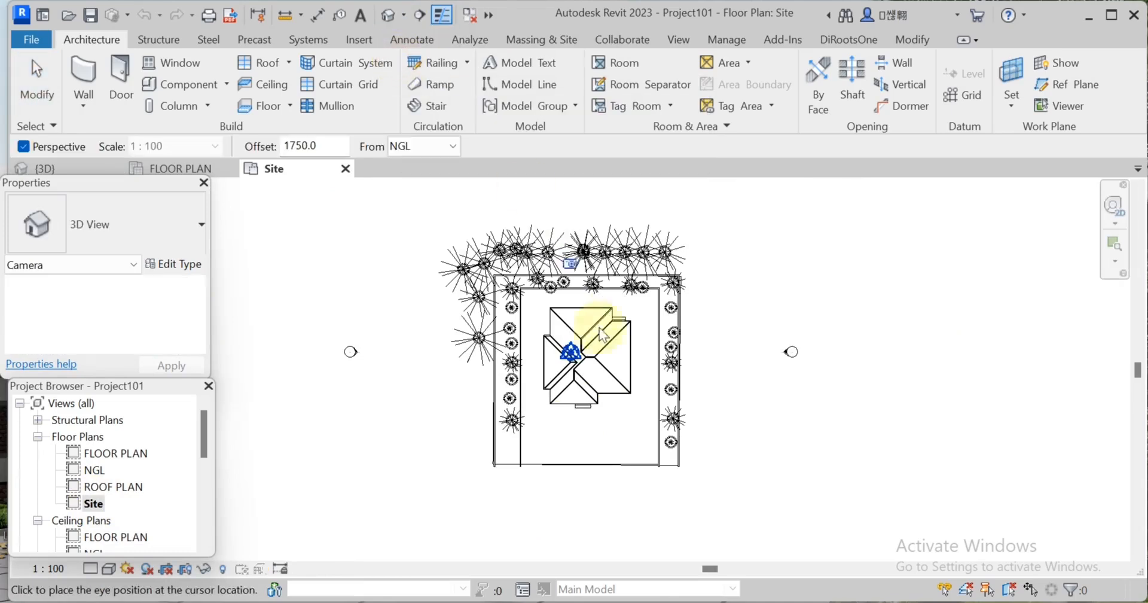
scroll(630, 485, up, 1)
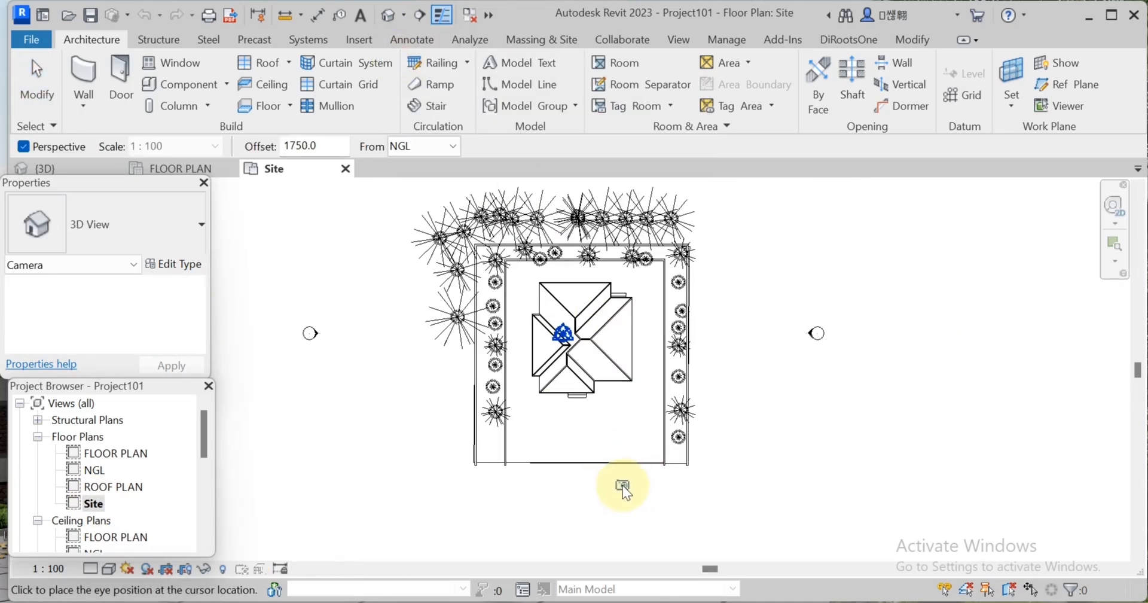
click(633, 504)
scroll(622, 467, up, 1)
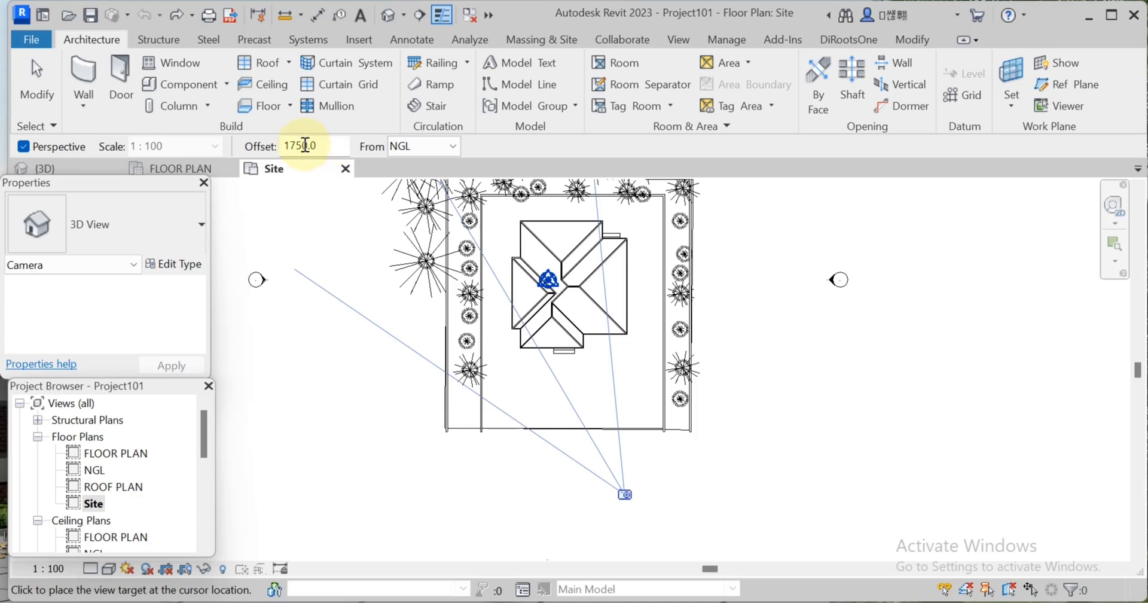
click(320, 144)
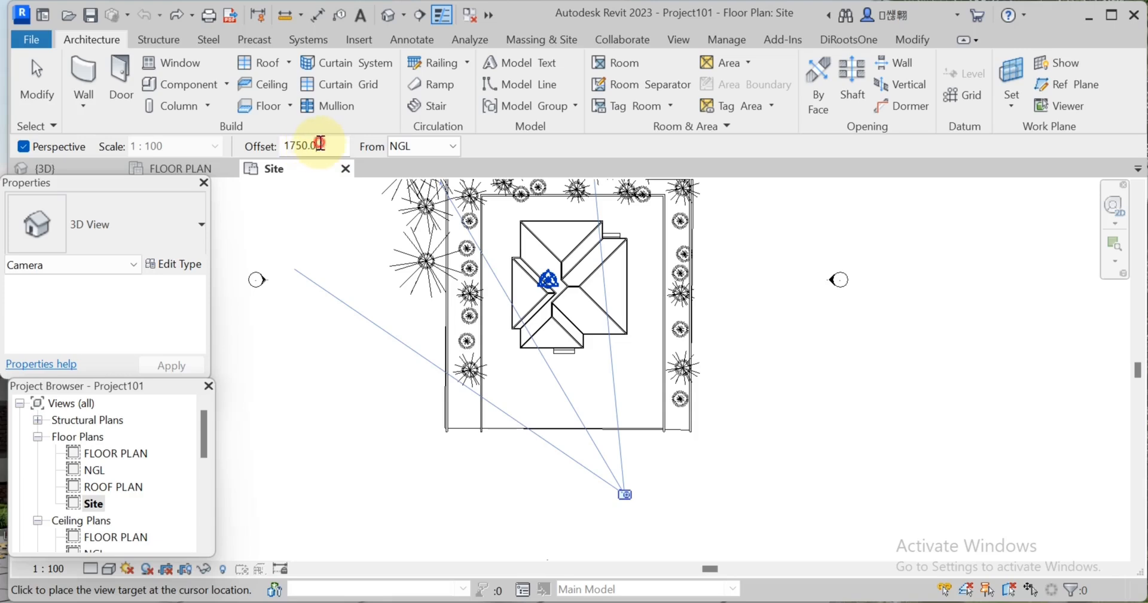
click(540, 194)
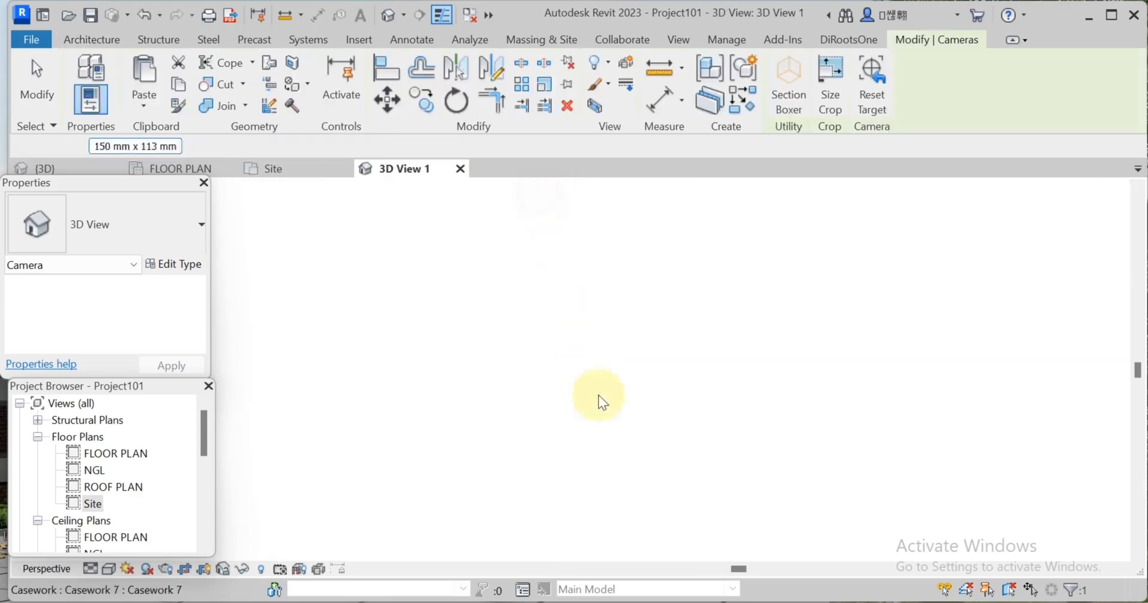
click(672, 489)
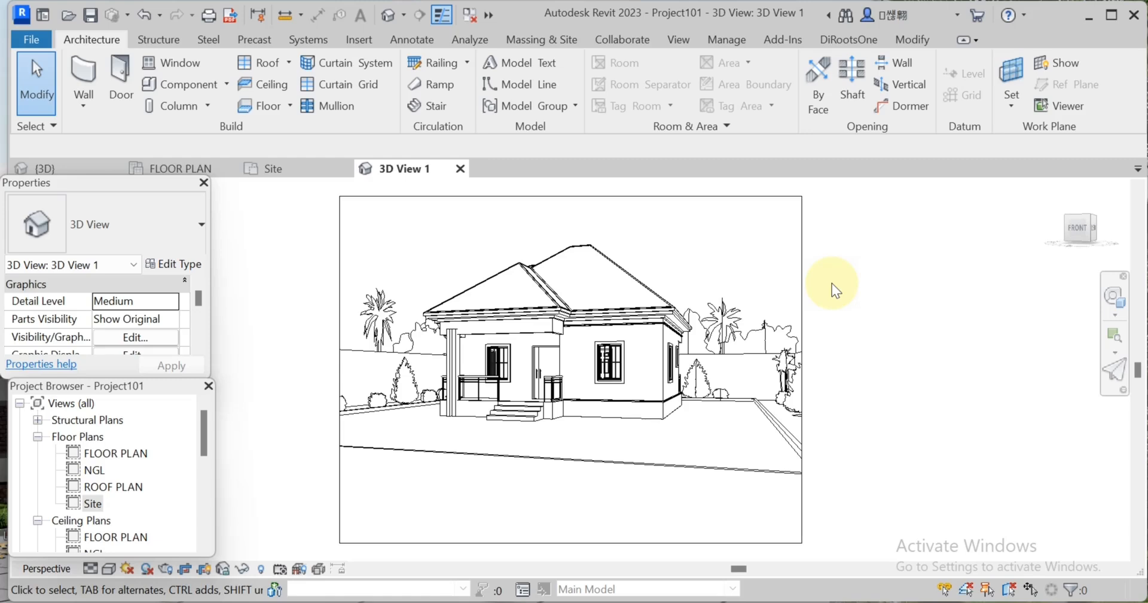
Tighten the camera view's crop region around the house by pulling in its left, right and bottom edges
click(800, 333)
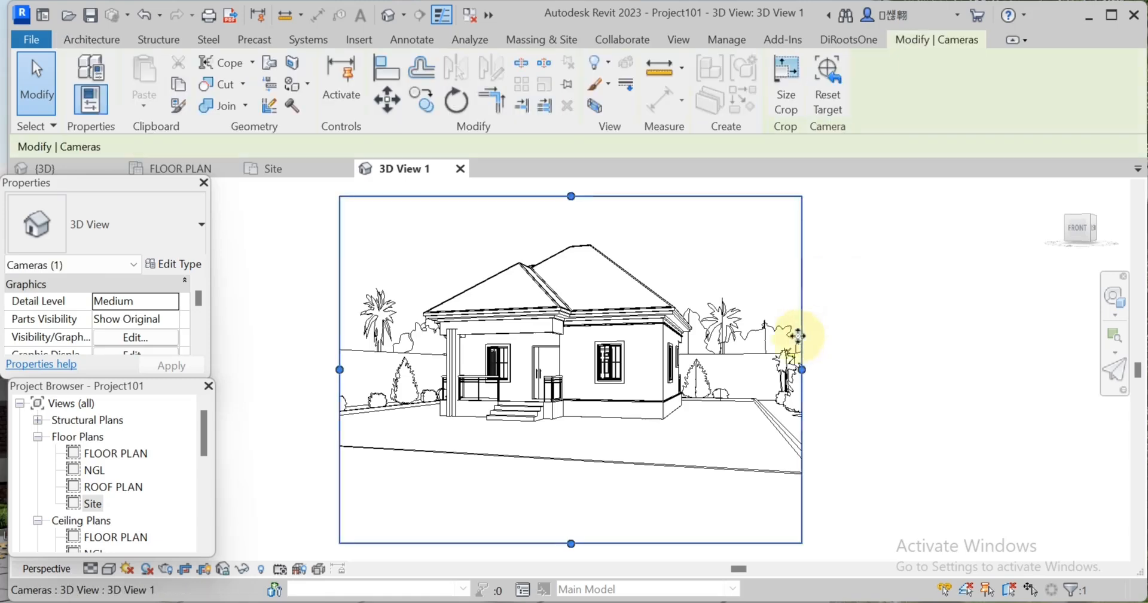
drag(802, 370, 748, 371)
drag(339, 369, 378, 368)
drag(554, 543, 556, 445)
click(795, 371)
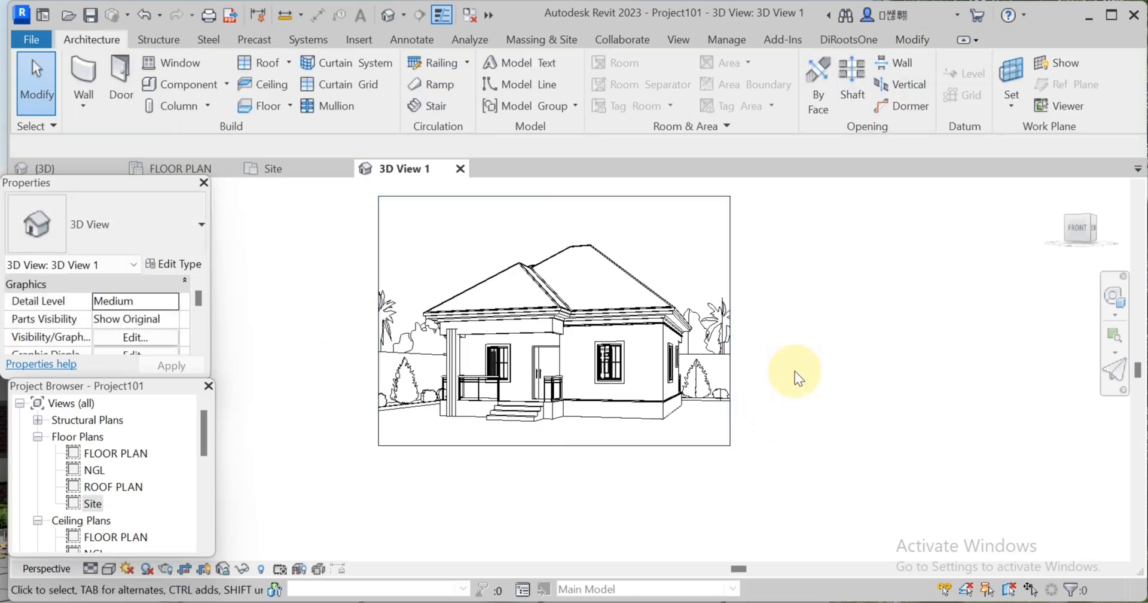
Set the camera view's visual style to Realistic, with smooth anti-aliased lines on and Show Edges off
click(110, 569)
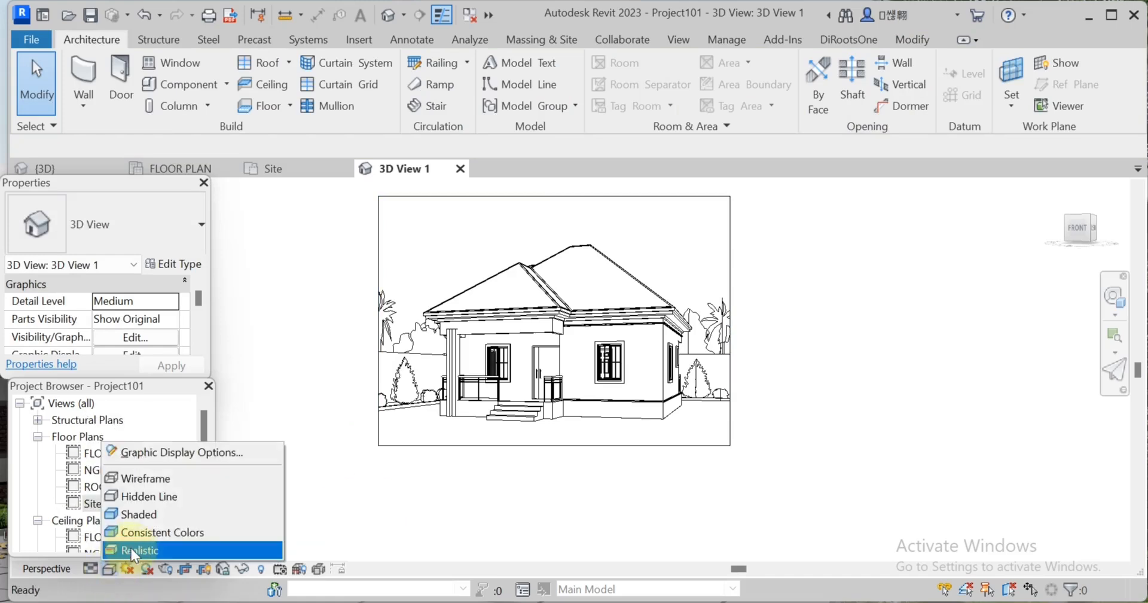
click(131, 549)
click(113, 569)
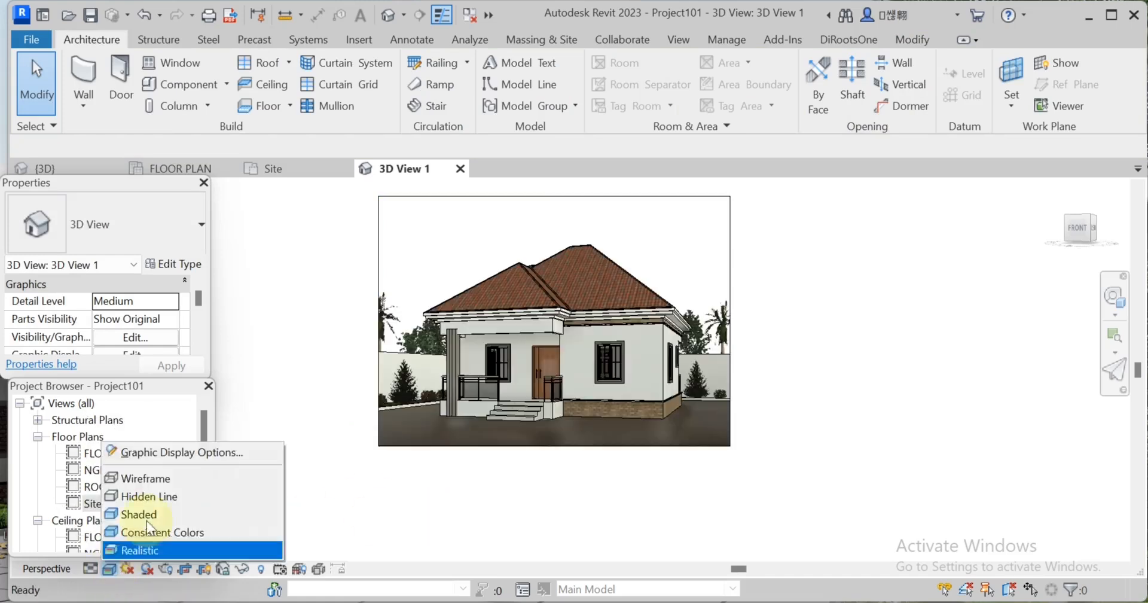
click(152, 457)
click(383, 196)
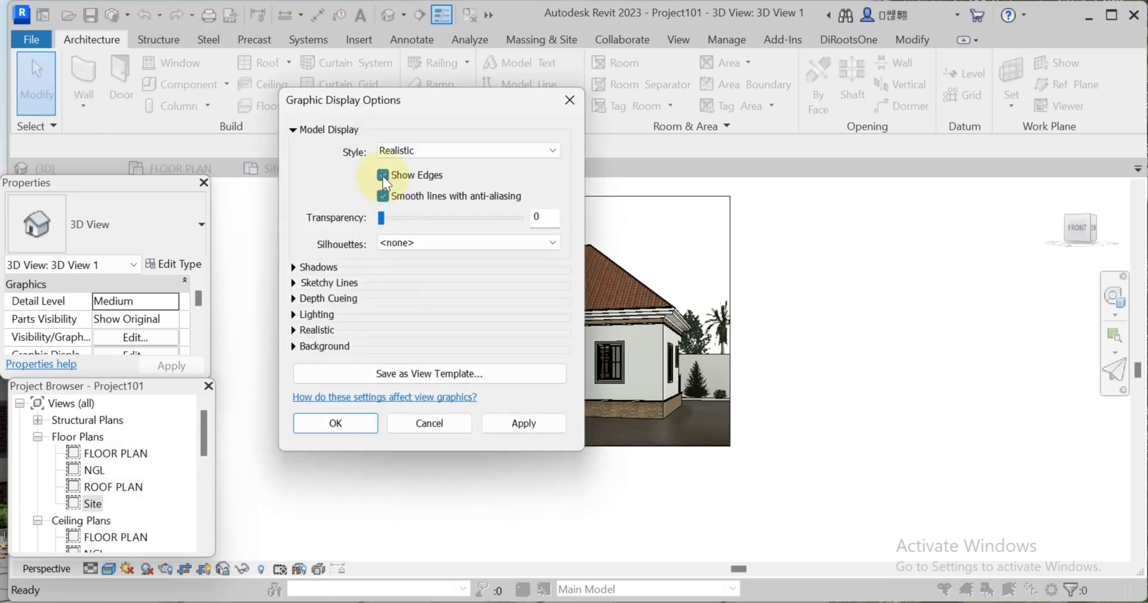
click(385, 178)
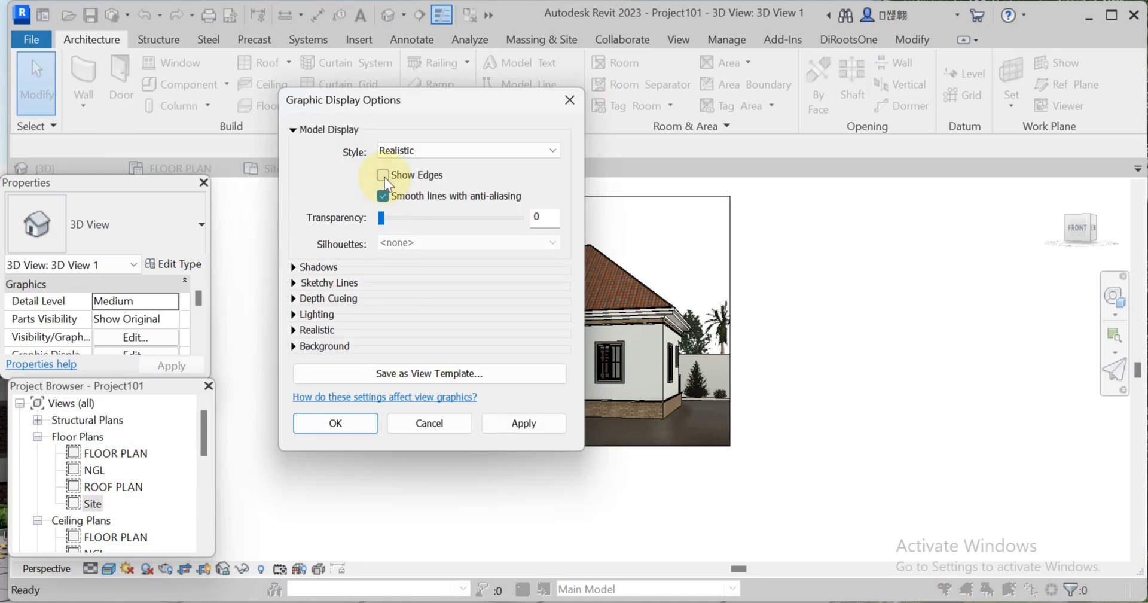
click(336, 423)
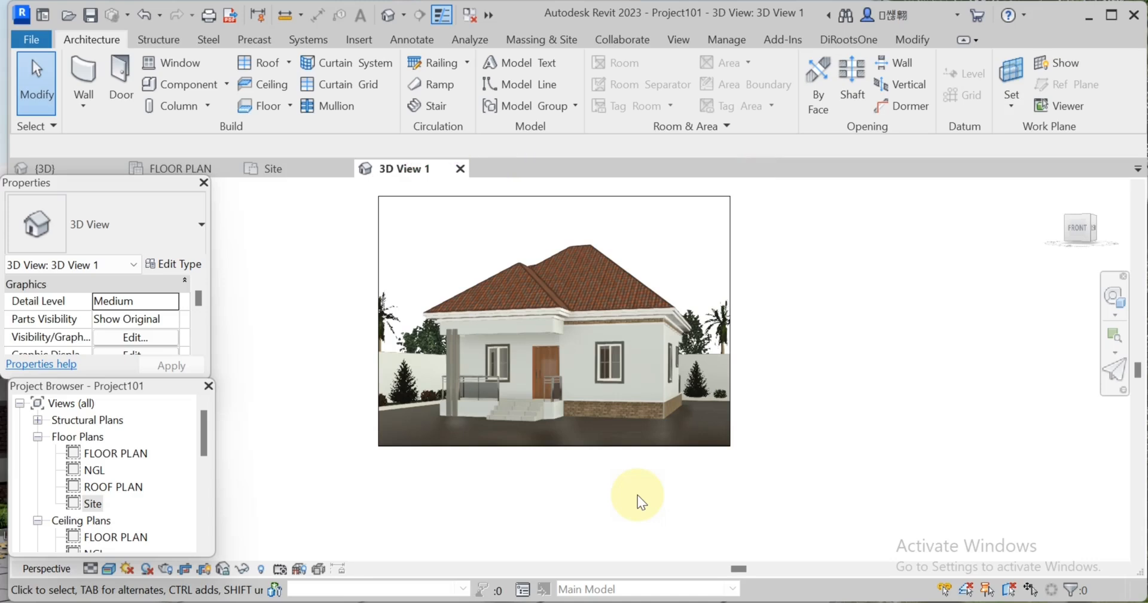
Replace the appearance of the paved ground's INTERLOCKING STONES material with the Concrete - Walkway asset
scroll(485, 445, up, 3)
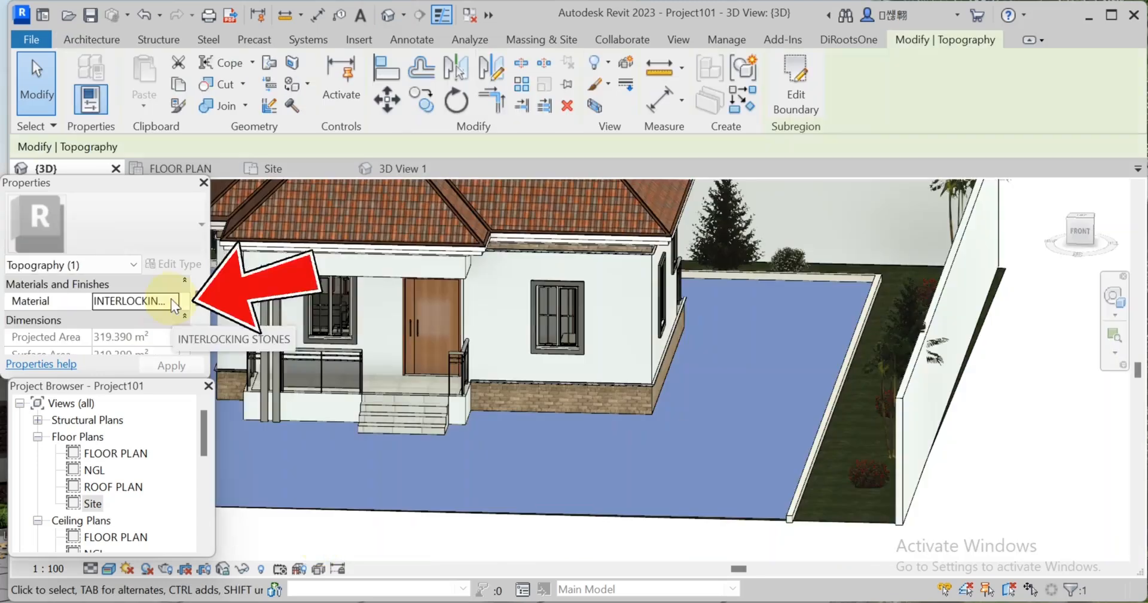
click(171, 299)
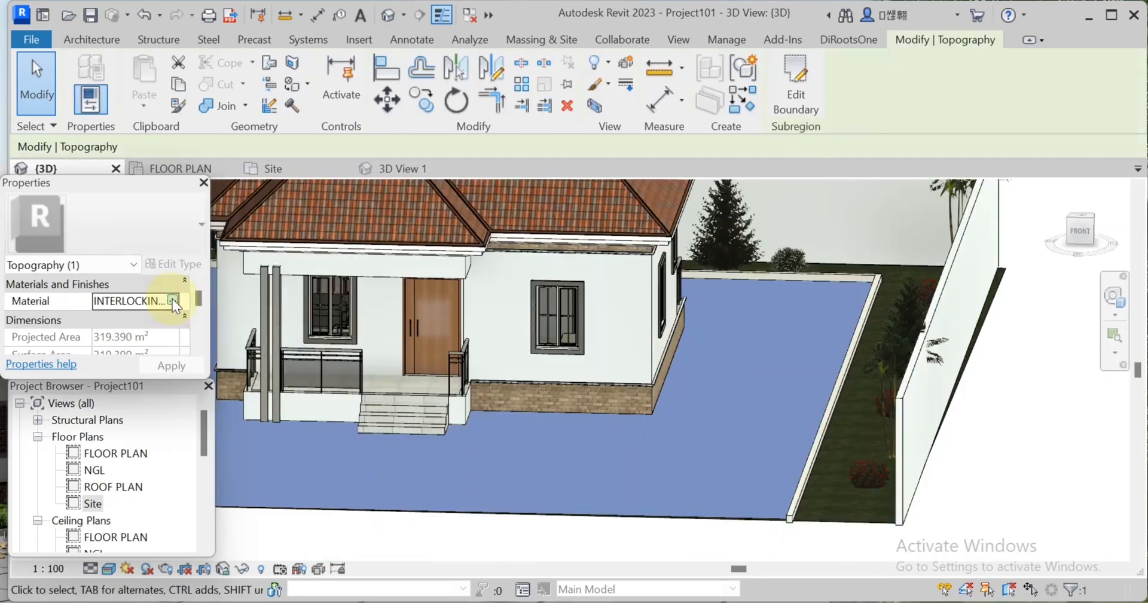
click(172, 299)
click(708, 156)
scroll(1053, 239, up, 1)
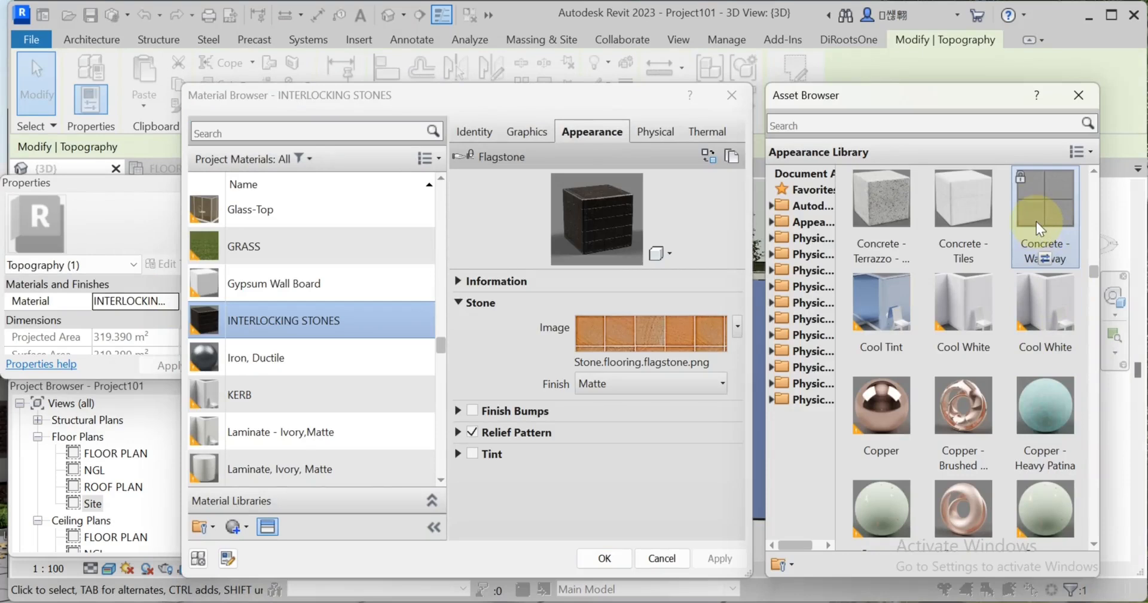
double_click(1041, 216)
Set the walkway texture image's brightness to 62 and apply the edited material to the paved ground
click(614, 332)
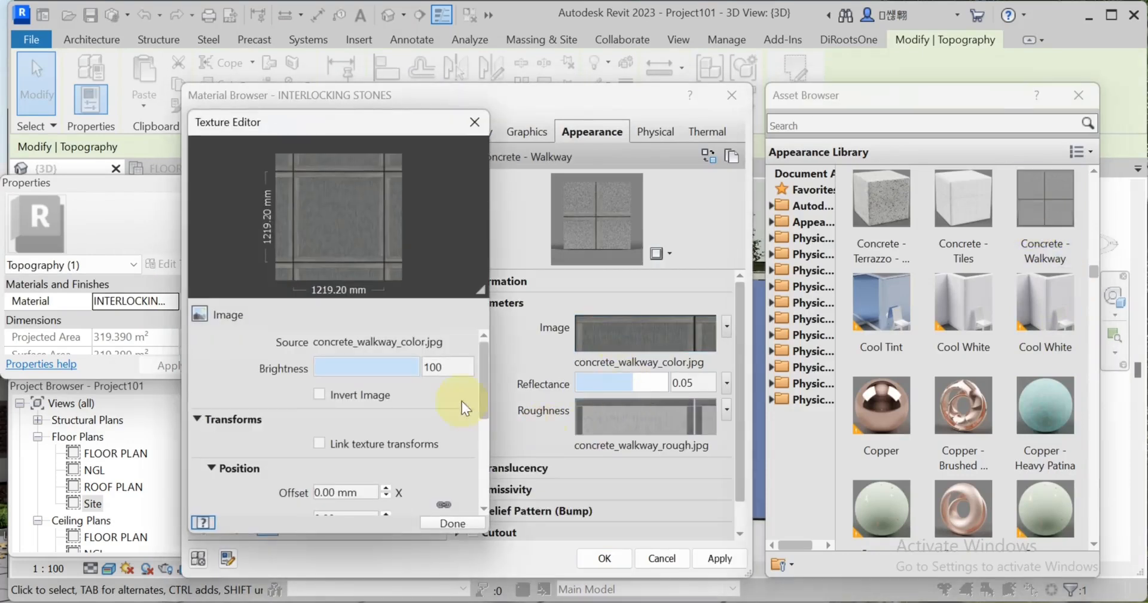
mouse_move(366, 367)
mouse_down()
mouse_move(385, 366)
mouse_move(370, 366)
mouse_up()
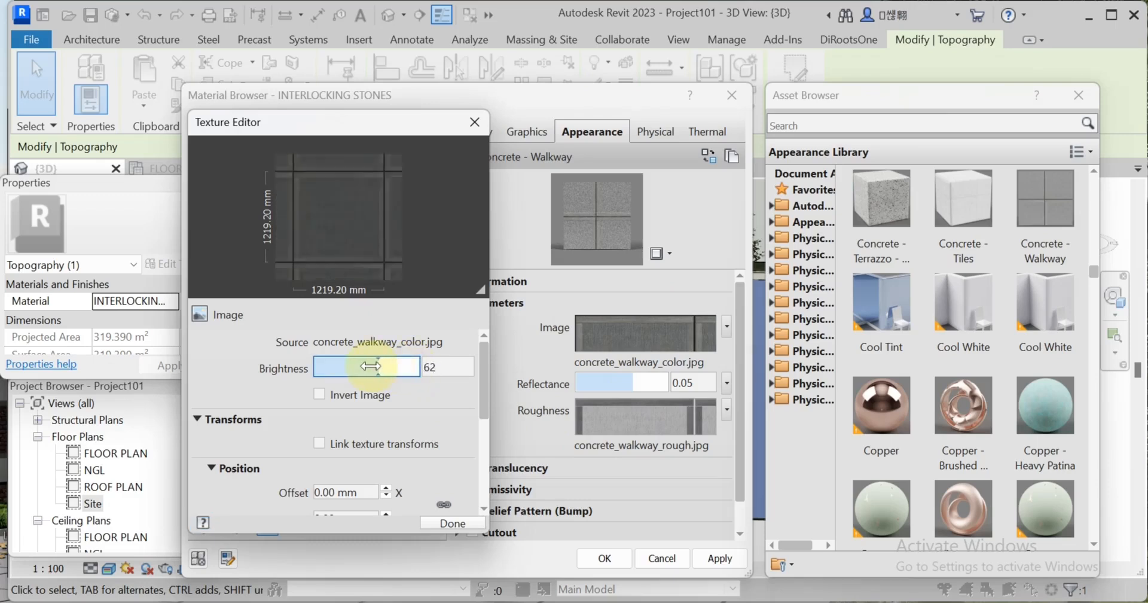
click(443, 523)
click(593, 559)
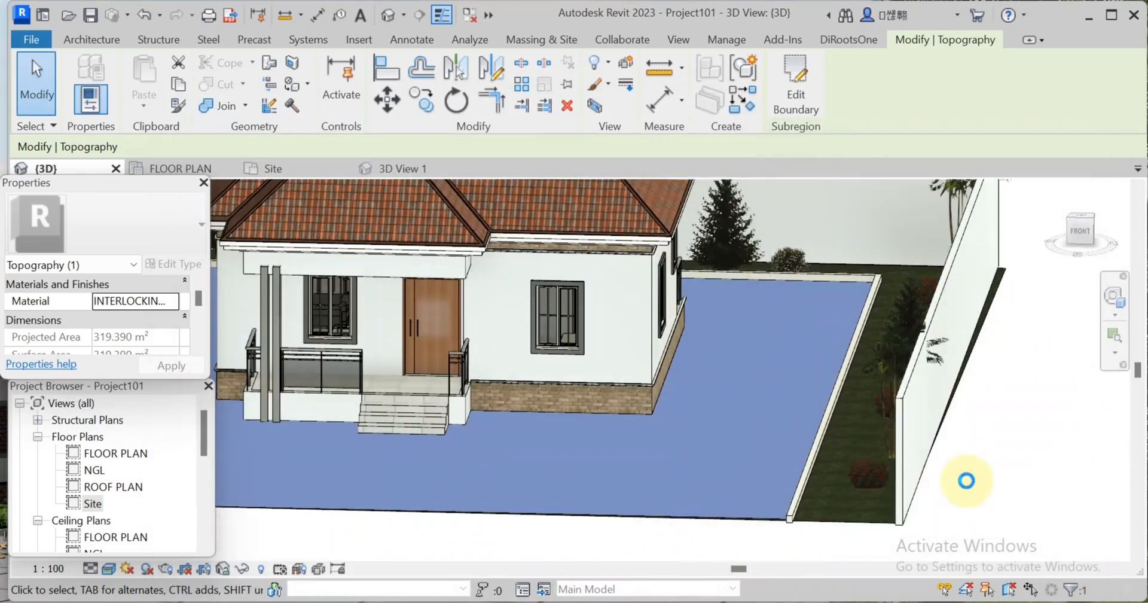
key(Escape)
Inspect the new paving up close, then reopen the camera view 3D View 1 and turn its shadows on
scroll(551, 465, up, 6)
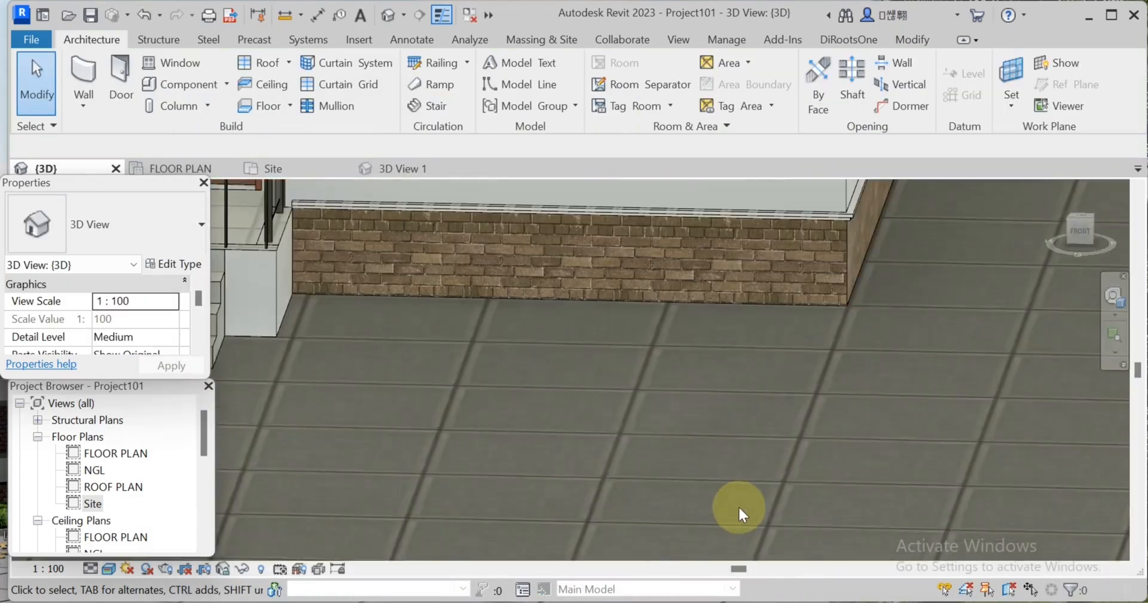
scroll(740, 507, down, 5)
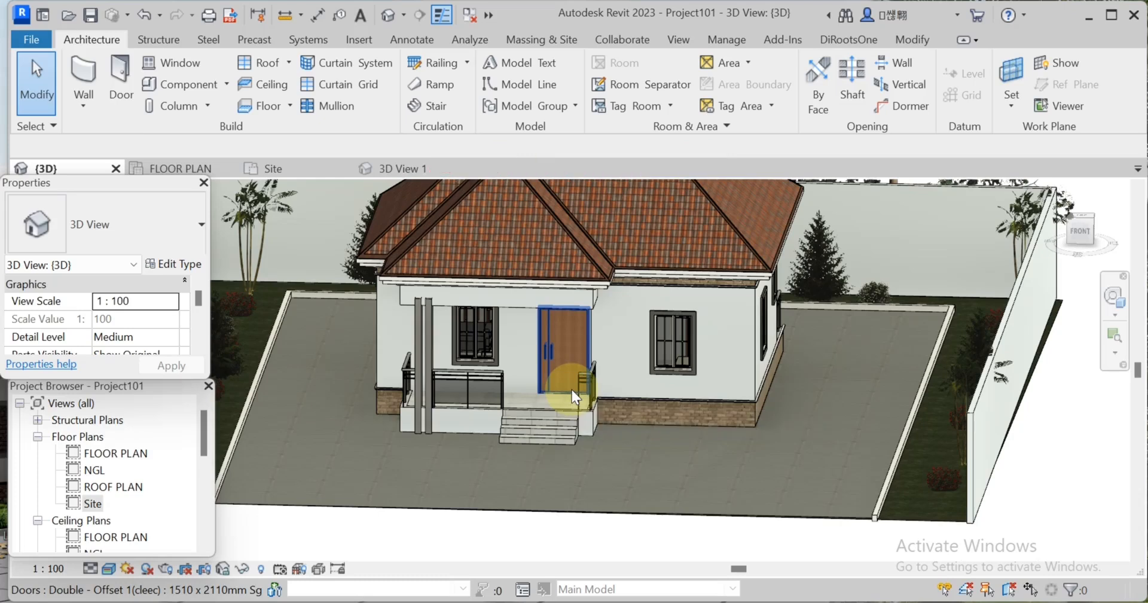
scroll(148, 512, down, 4)
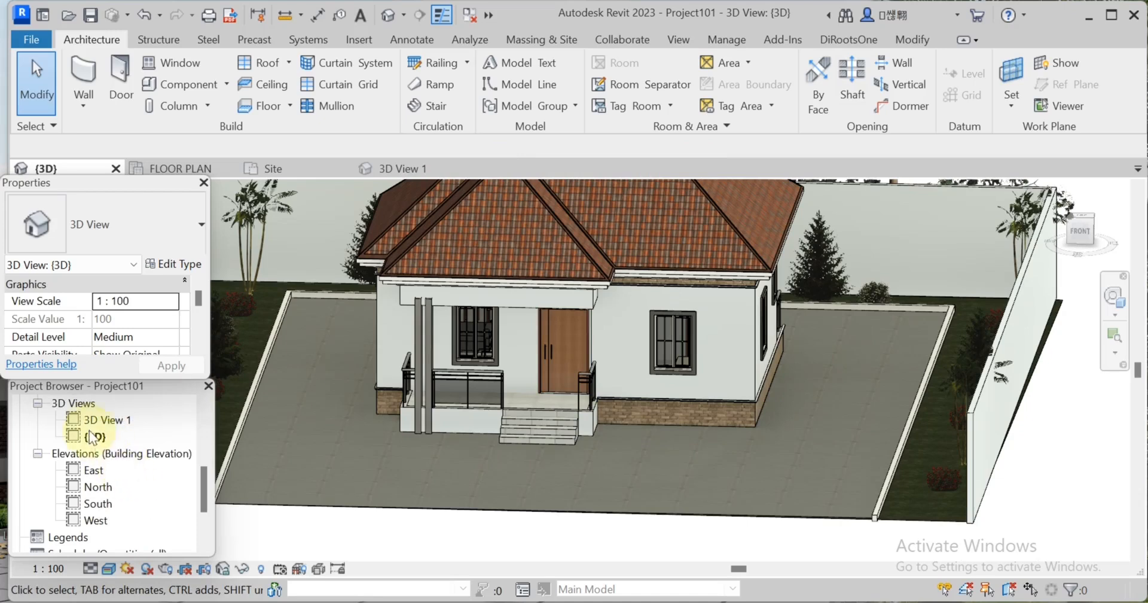
double_click(106, 419)
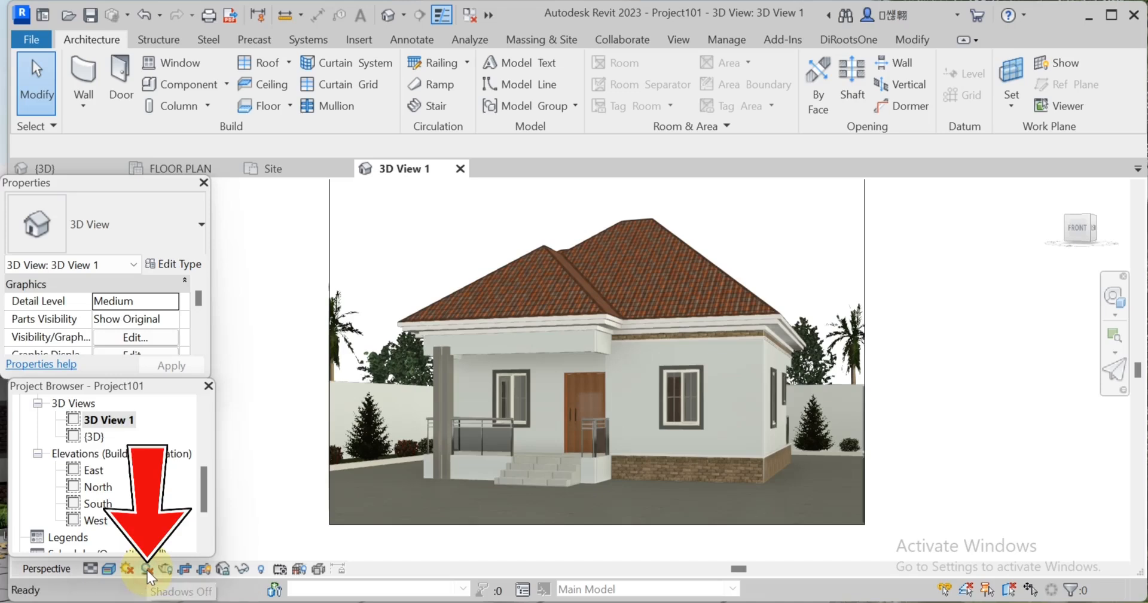
click(147, 569)
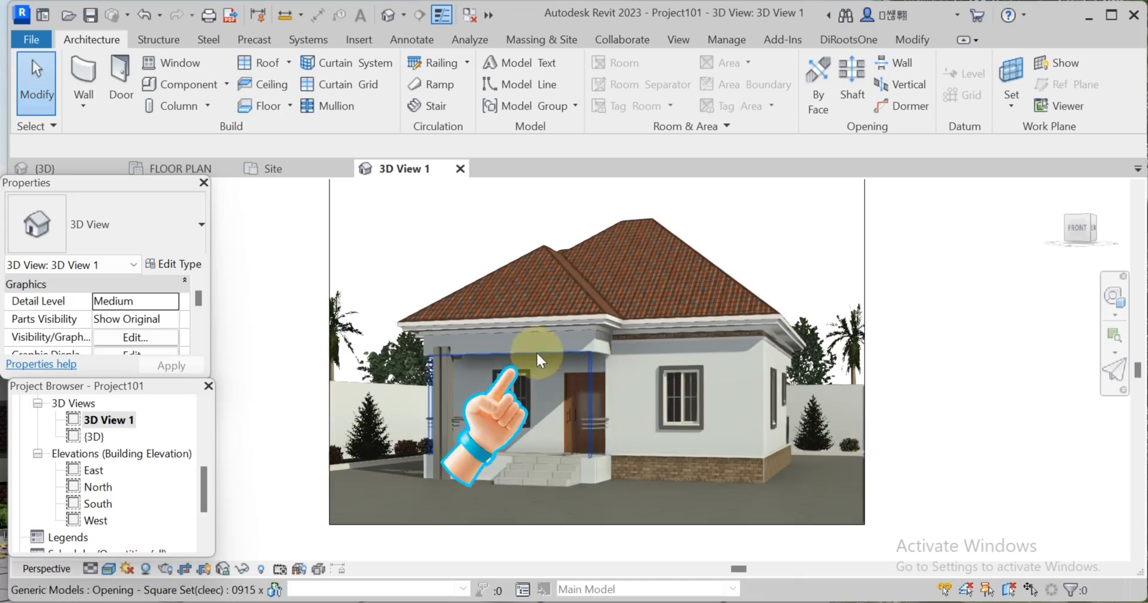
In the FLOOR PLAN ceiling plan, load the Pendant - Lamp family and place one on the porch ceiling, about 2100 mm from its left side
scroll(43, 457, up, 3)
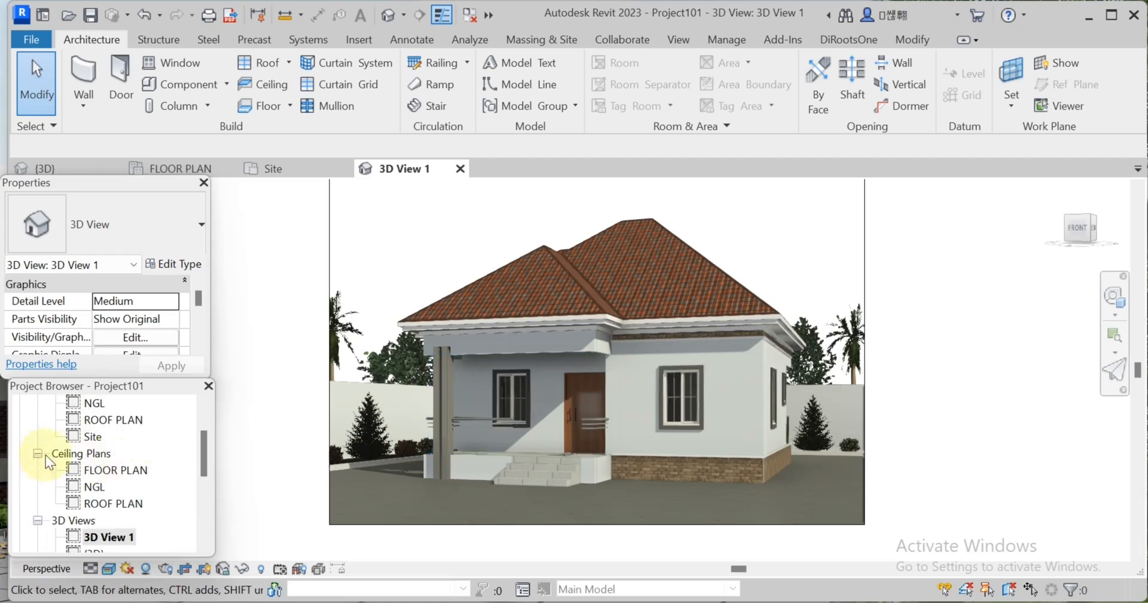
double_click(115, 470)
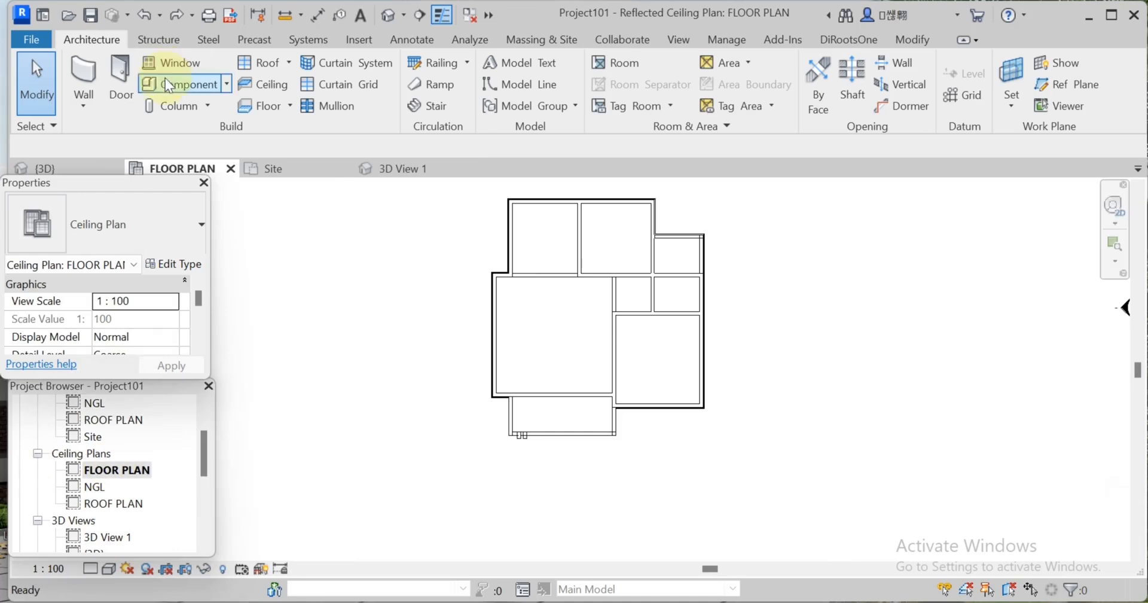
click(165, 84)
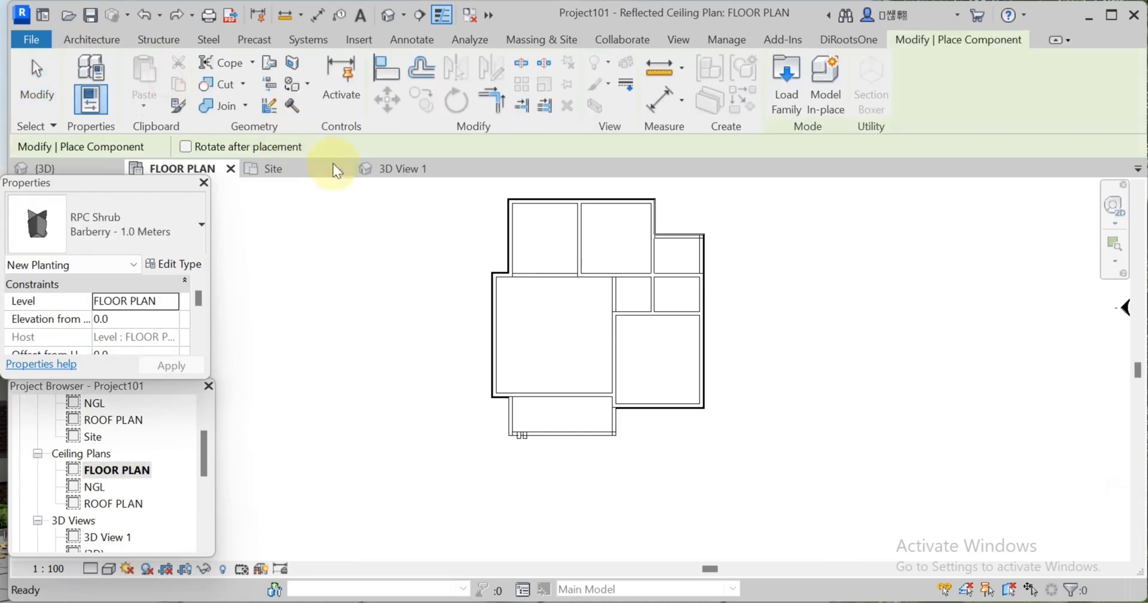
click(783, 83)
click(322, 231)
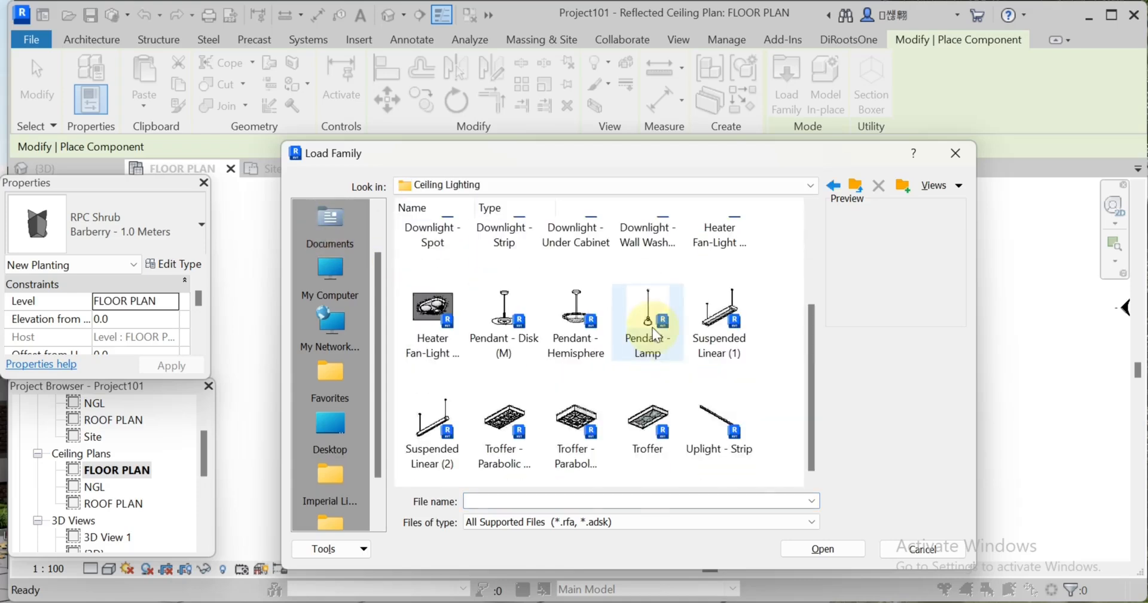
click(648, 317)
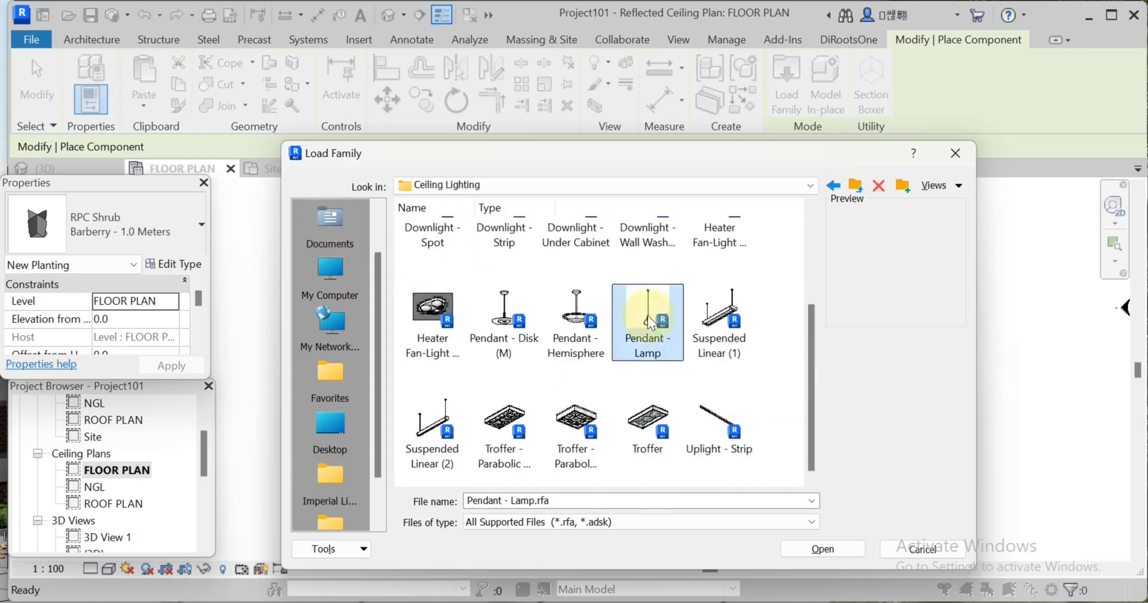
click(824, 549)
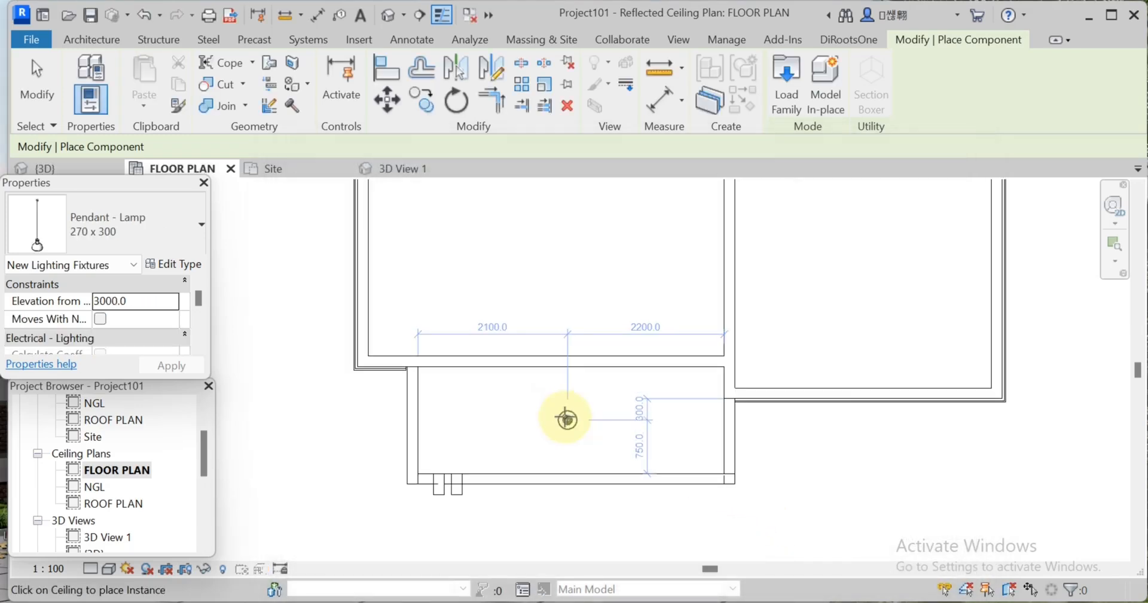
Open the default 3D view and select the pendant lamp hanging in the porch
click(387, 15)
scroll(744, 350, down, 3)
drag(839, 404, 670, 443)
scroll(694, 383, up, 5)
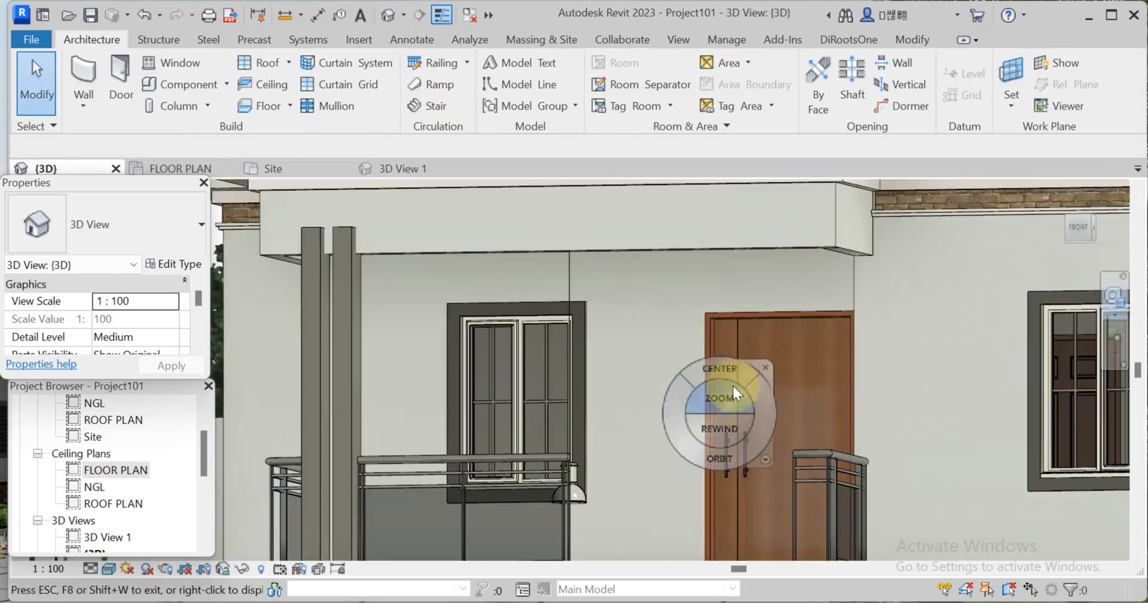
click(764, 367)
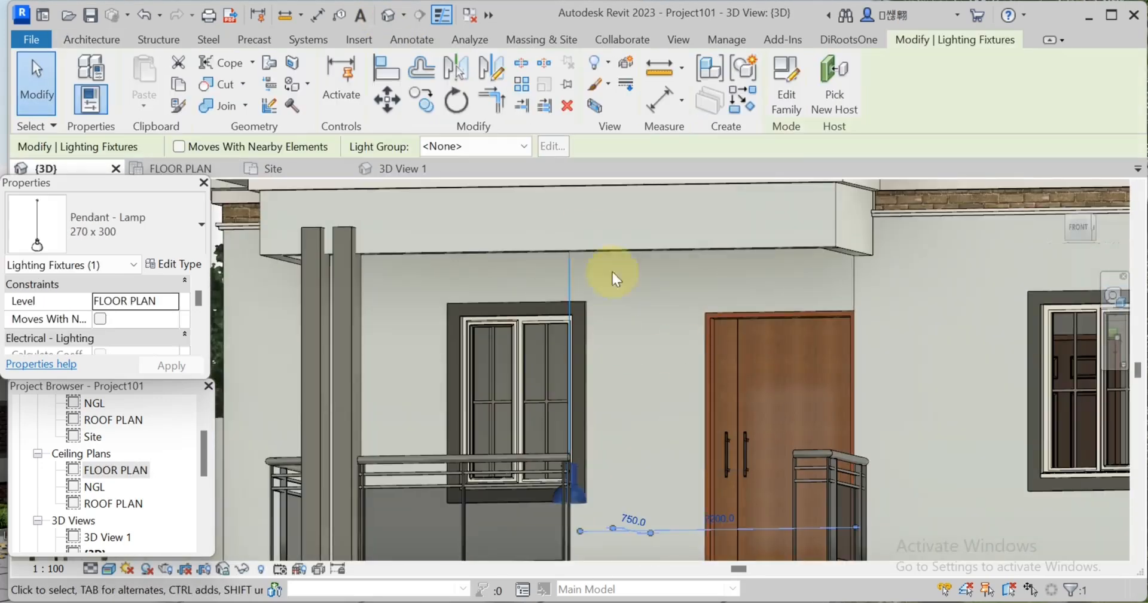
Replace the appearance of the pendant lamp's Metal - Aluminium material with the Aluminum - Anodized Glossy (Grey) asset and accept the type changes
click(172, 268)
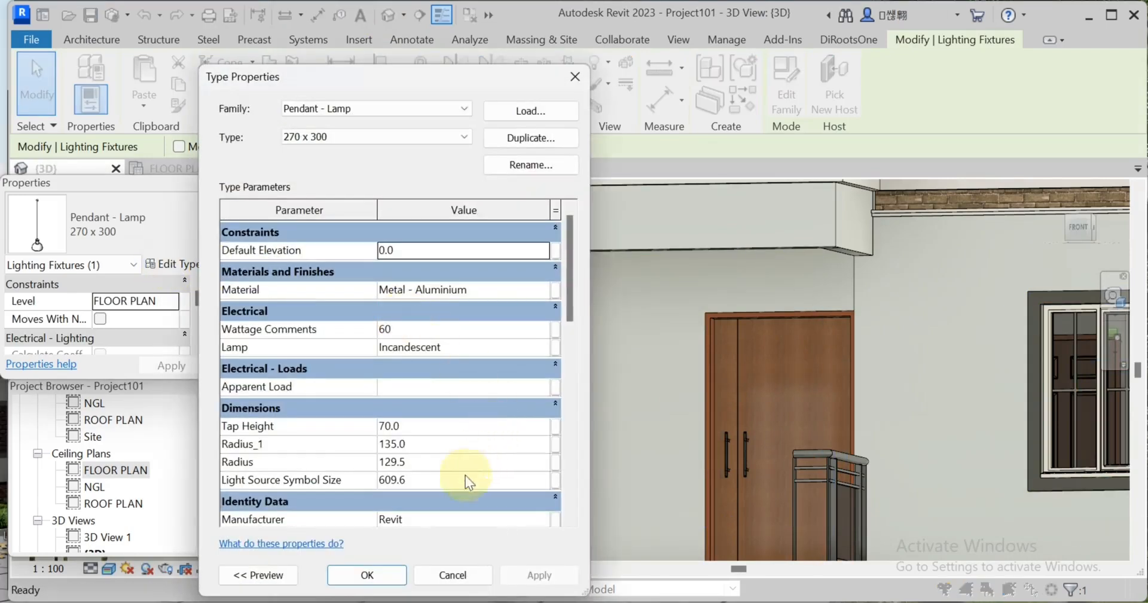
click(511, 295)
click(542, 289)
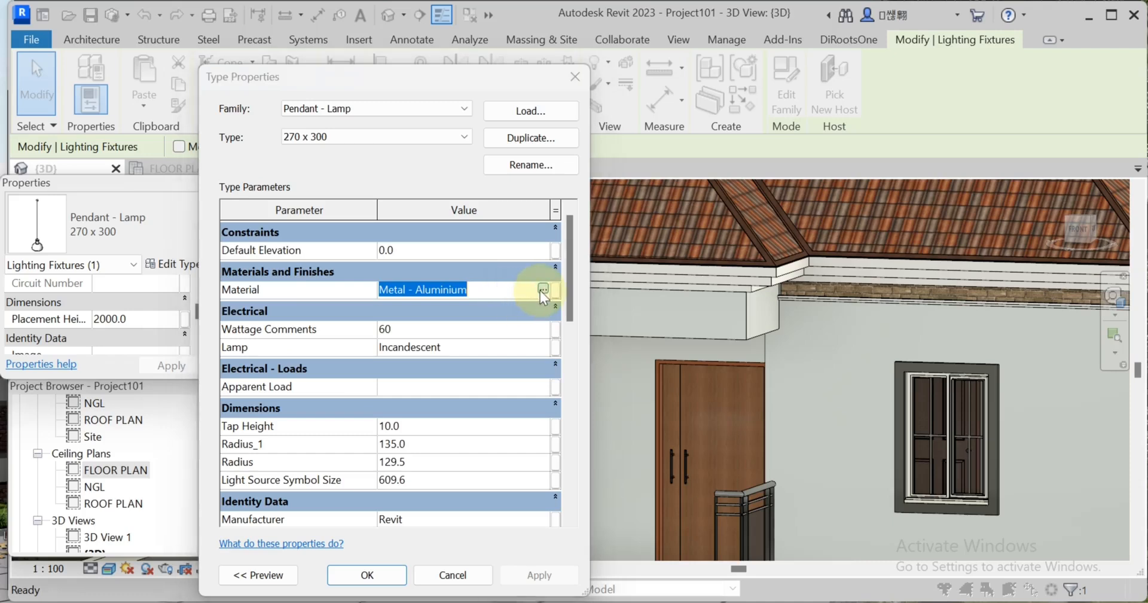
click(708, 156)
double_click(888, 339)
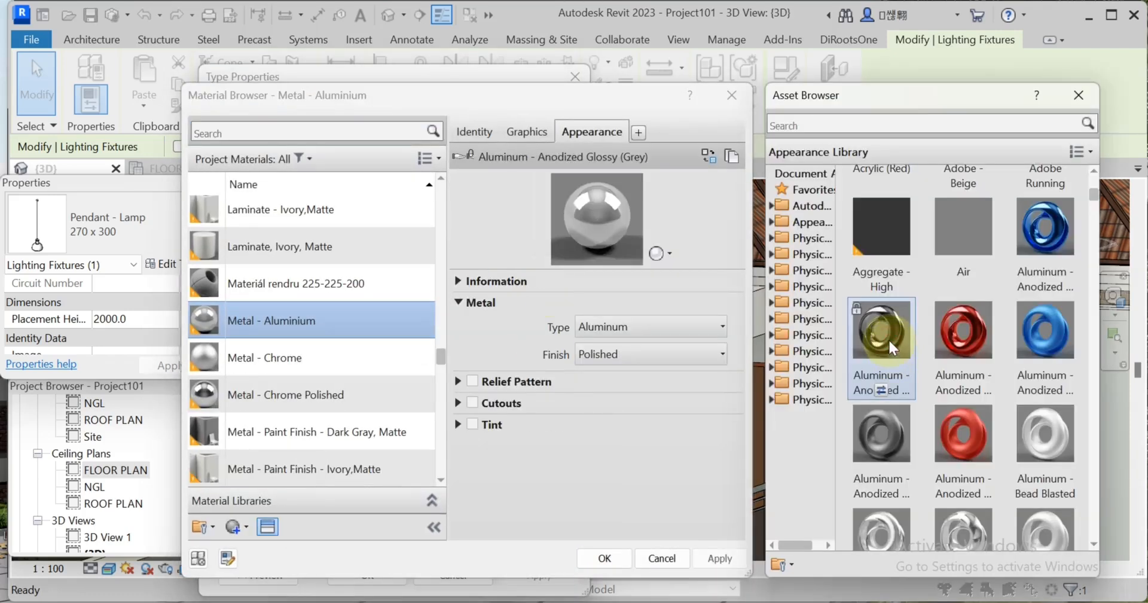
click(599, 558)
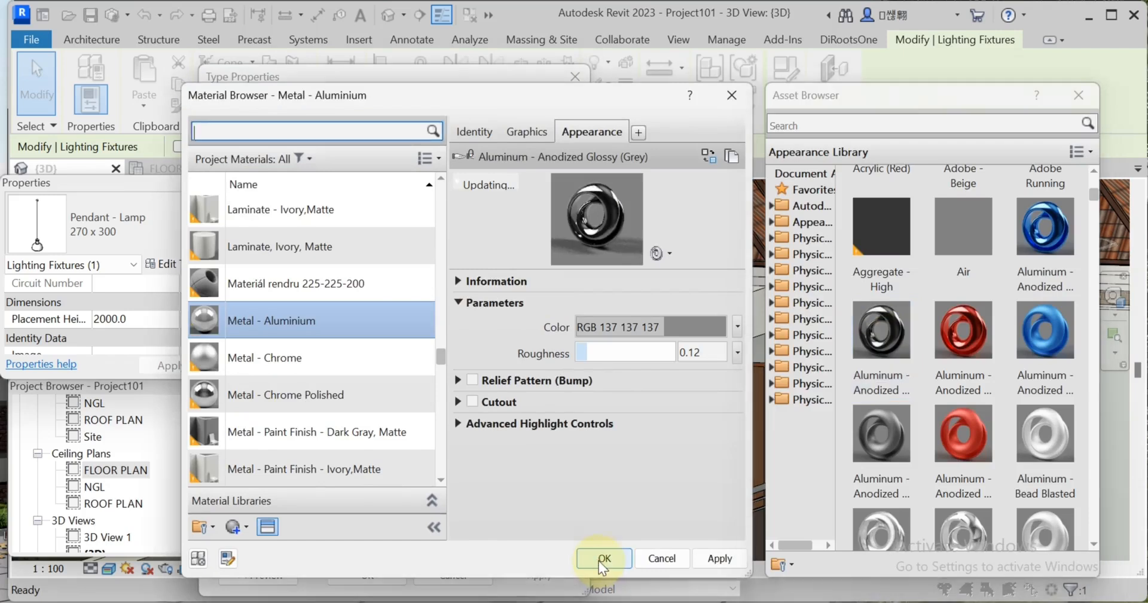
click(600, 558)
click(190, 572)
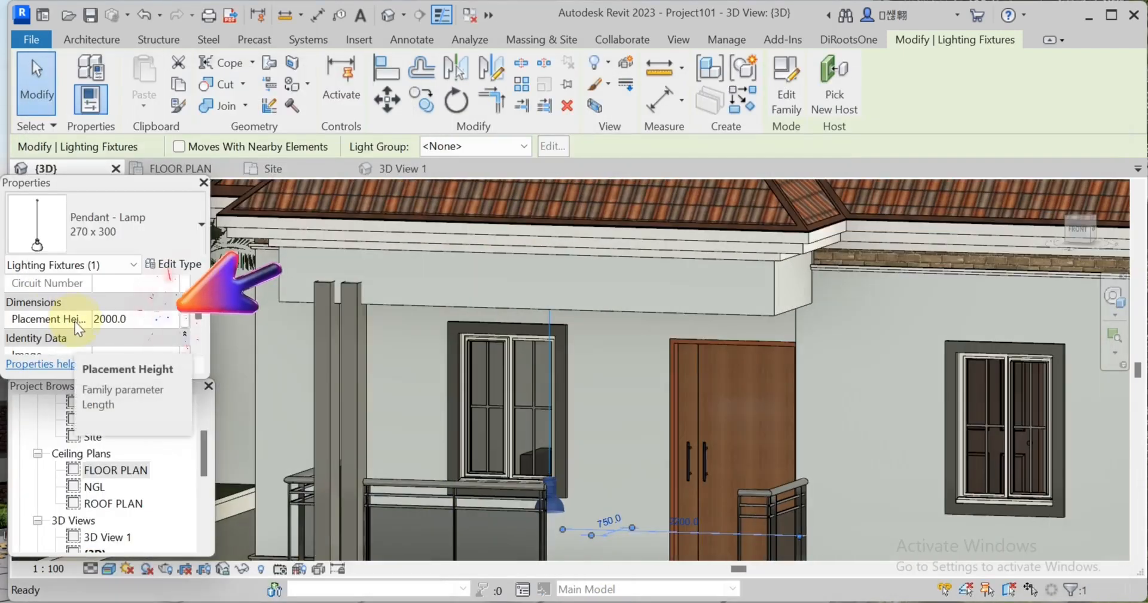
Set the pendant lamp's Placement Height to 500 mm and check the lamp in the porch
click(147, 318)
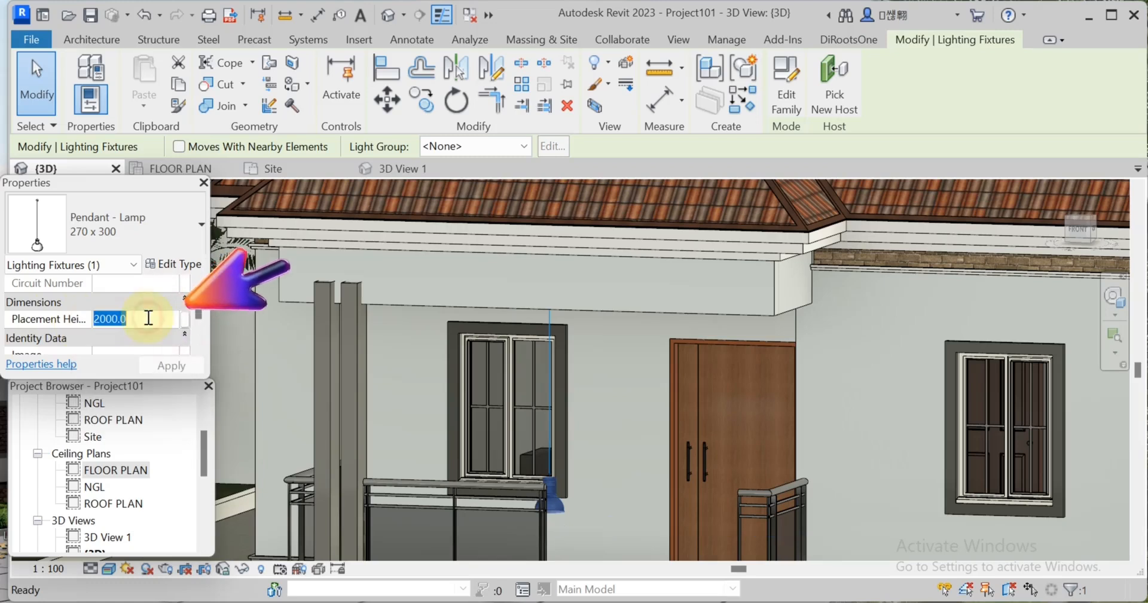
text(500)
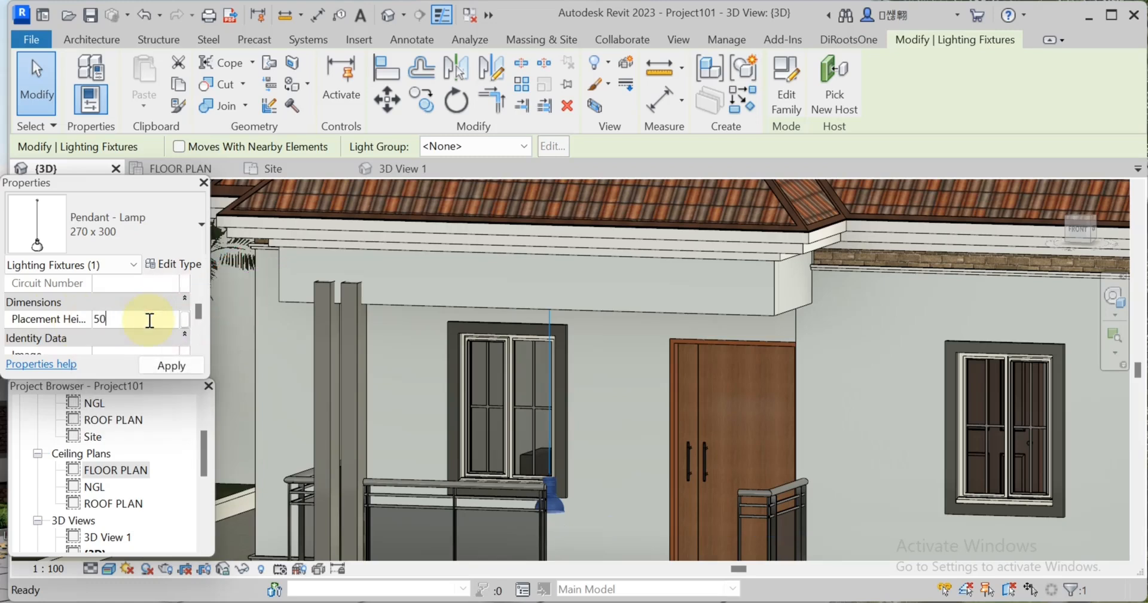
click(174, 368)
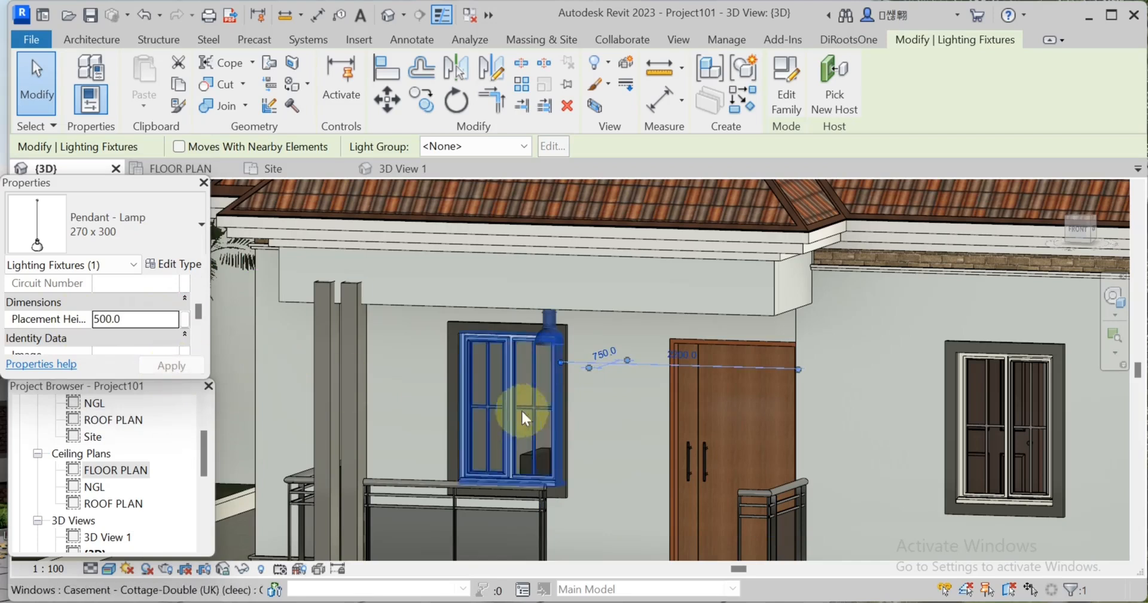
scroll(554, 426, down, 2)
click(601, 437)
shift+middle_drag(513, 521, 782, 224)
scroll(831, 281, up, 3)
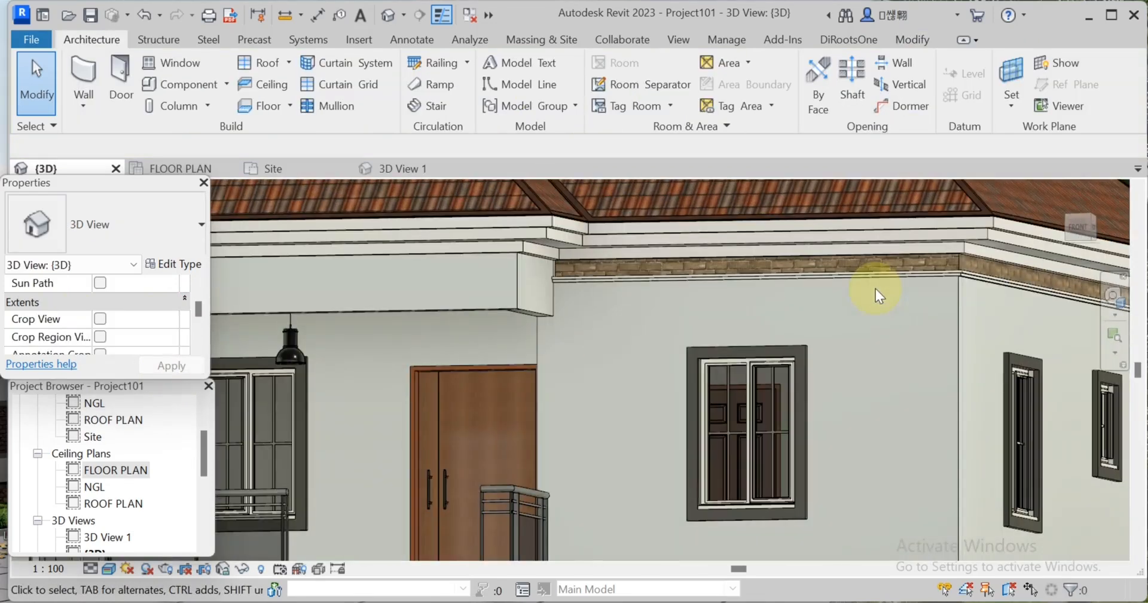
scroll(908, 335, down, 4)
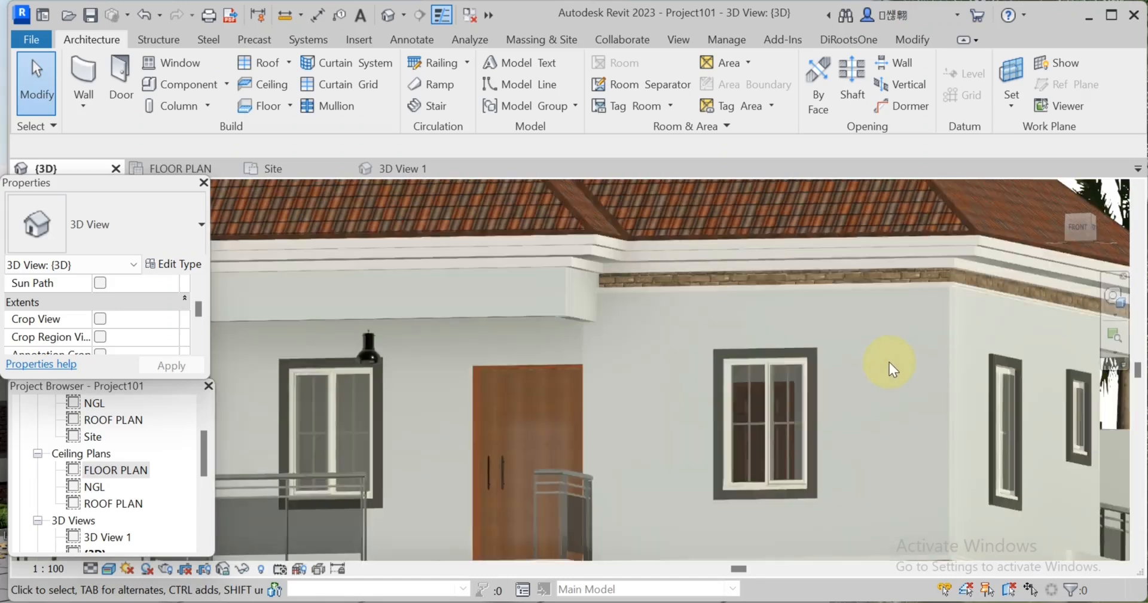
middle_drag(889, 362, 631, 414)
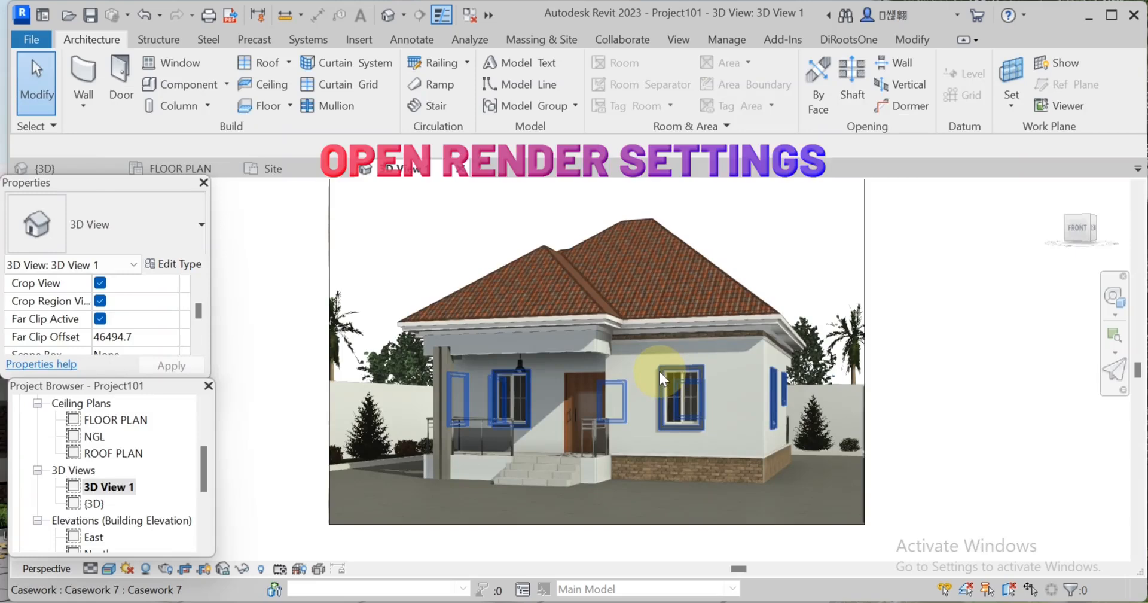
Open the render settings for 3D View 1 and set the quality to High with a printer resolution of 300 DPI
click(677, 39)
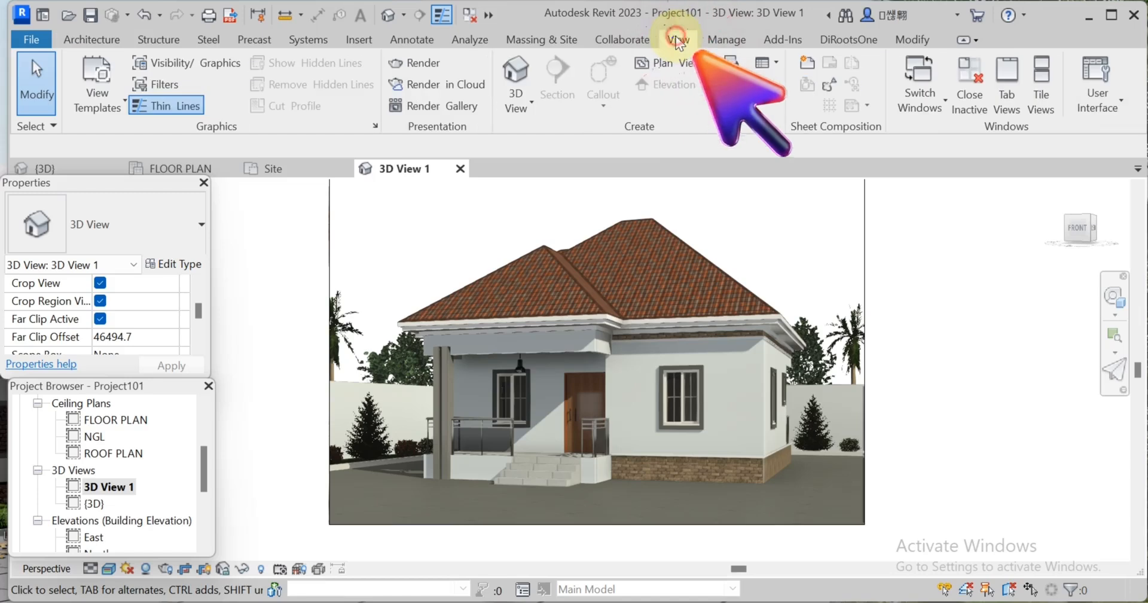
click(399, 68)
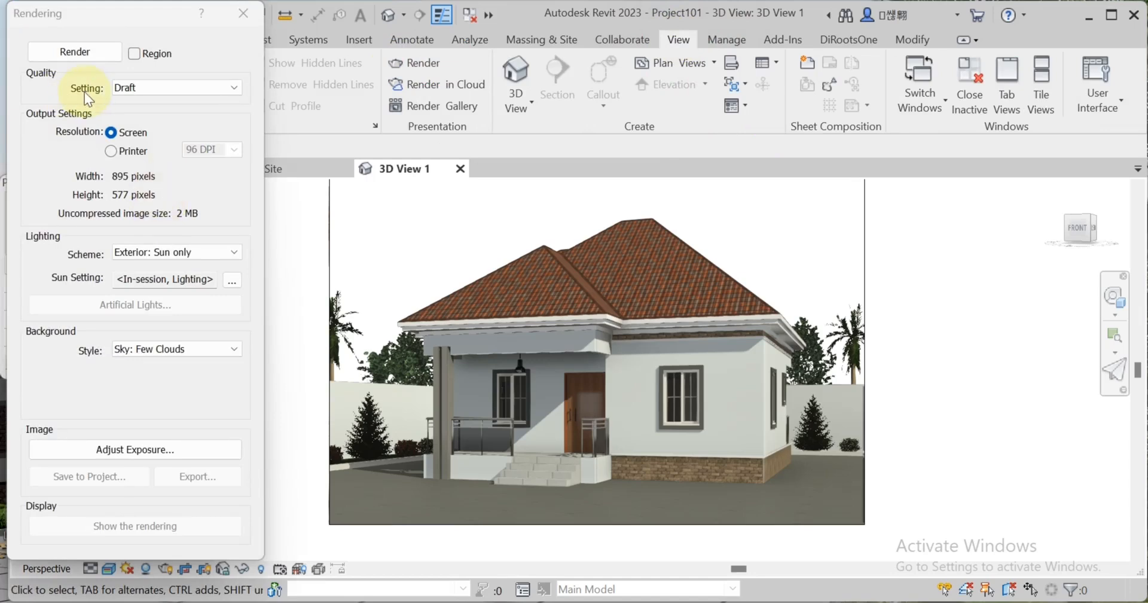
click(209, 90)
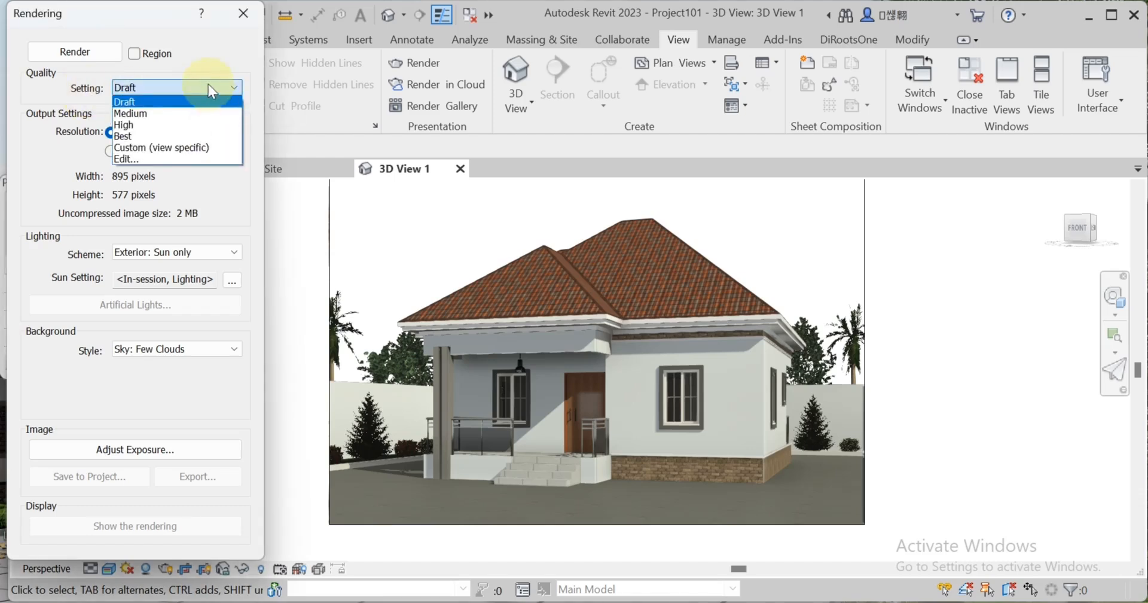
click(135, 125)
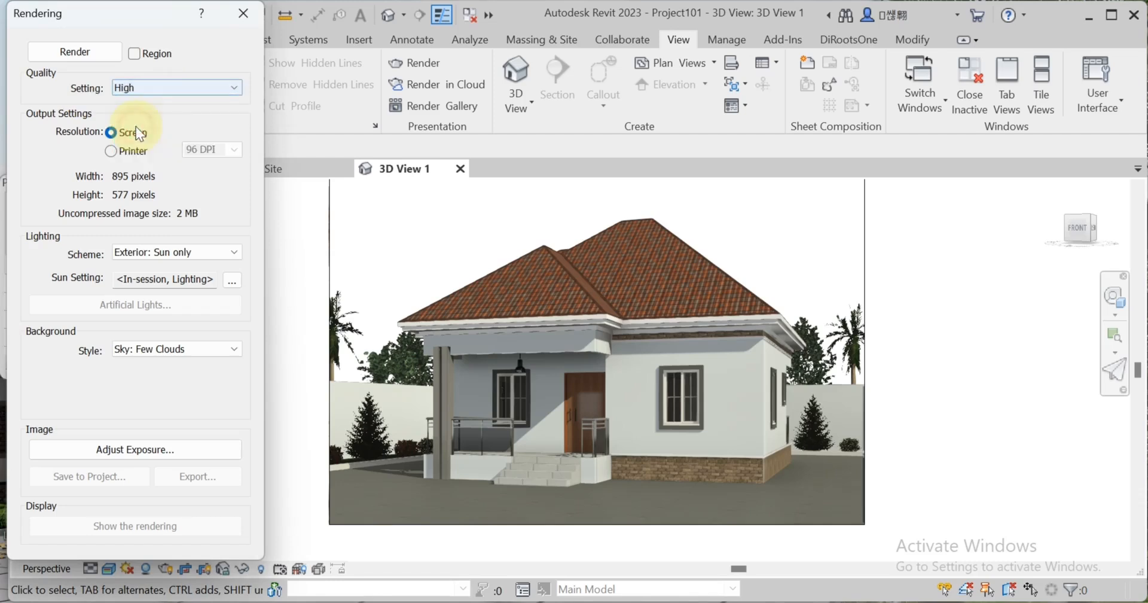
click(111, 151)
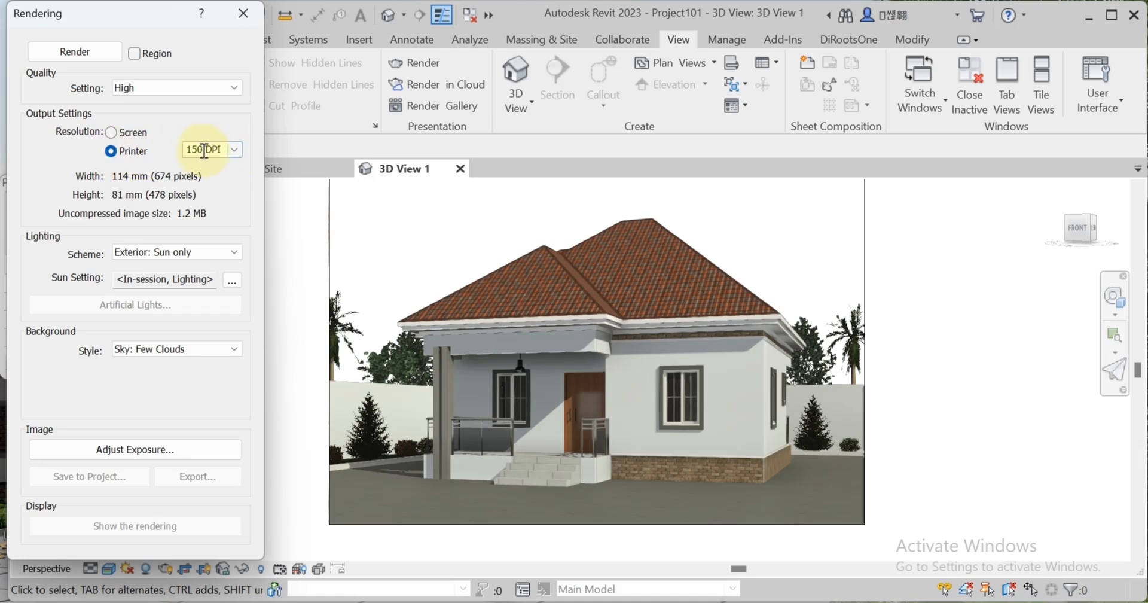
click(233, 150)
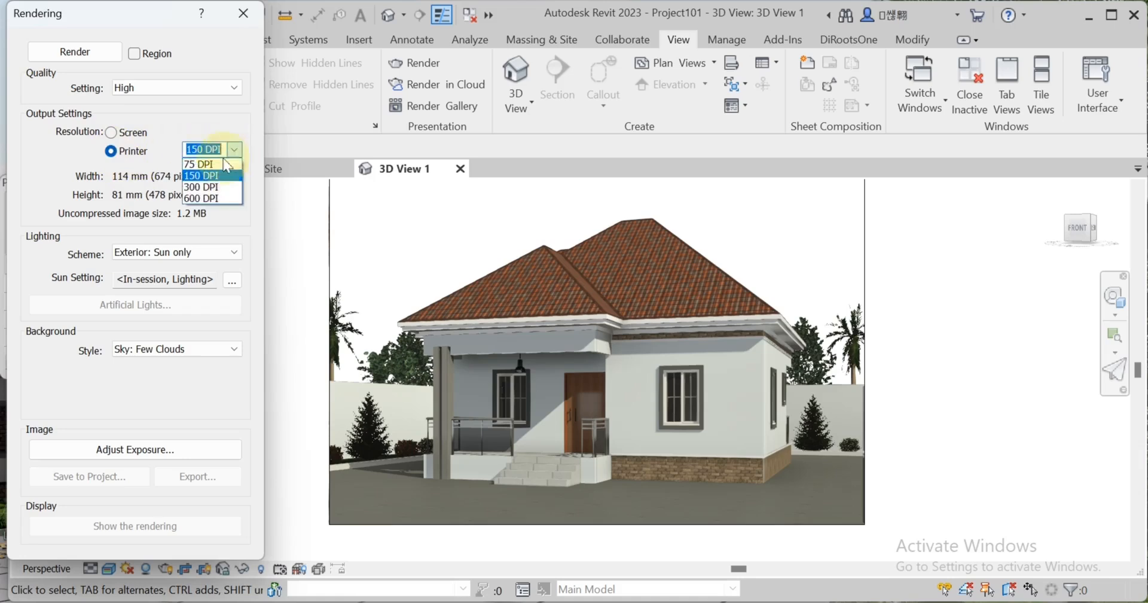
click(199, 180)
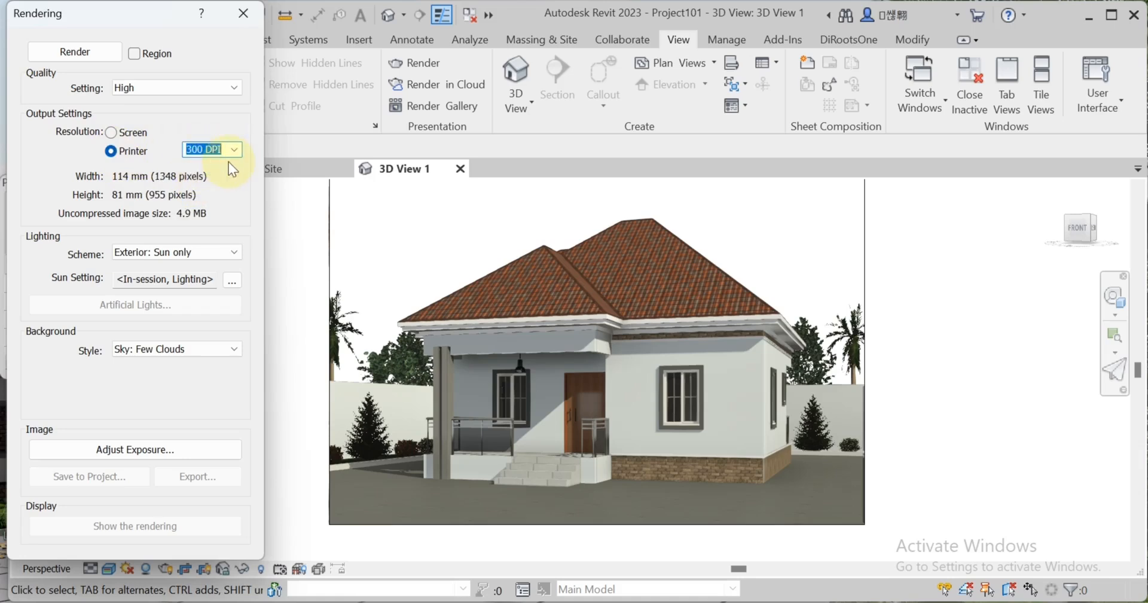
click(212, 88)
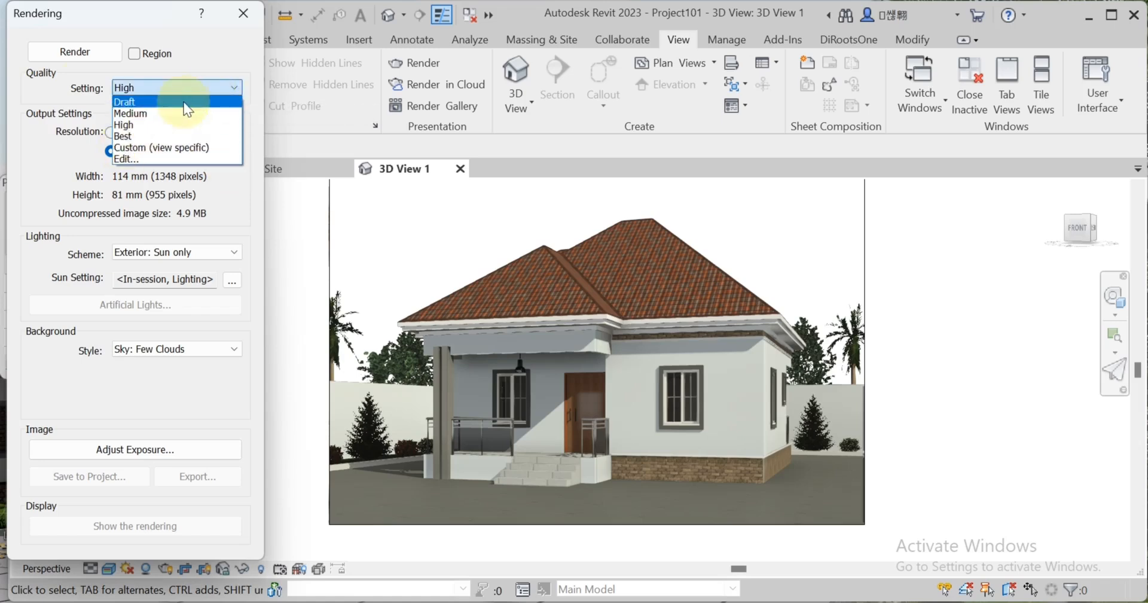
click(218, 89)
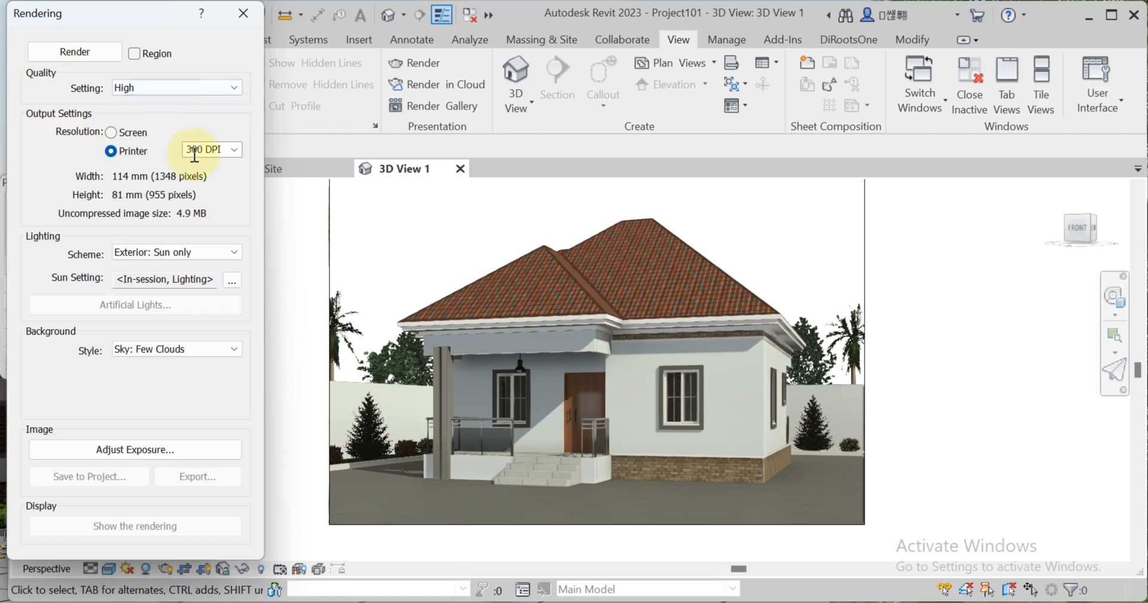
click(232, 151)
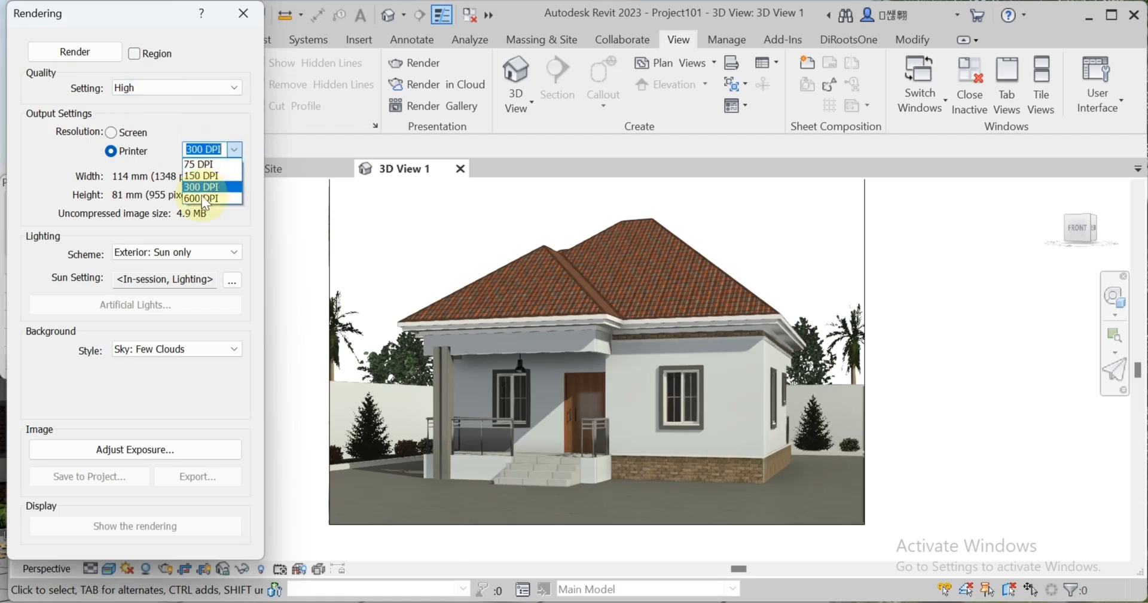
click(231, 147)
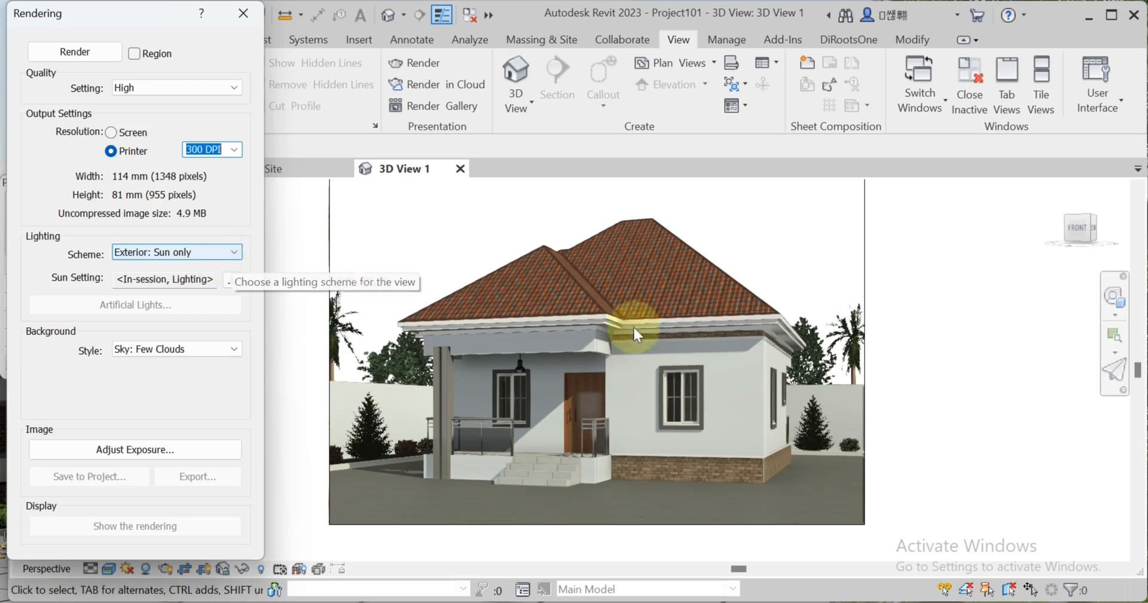
Set the rendering's lighting scheme to Exterior: Sun and Artificial
click(229, 256)
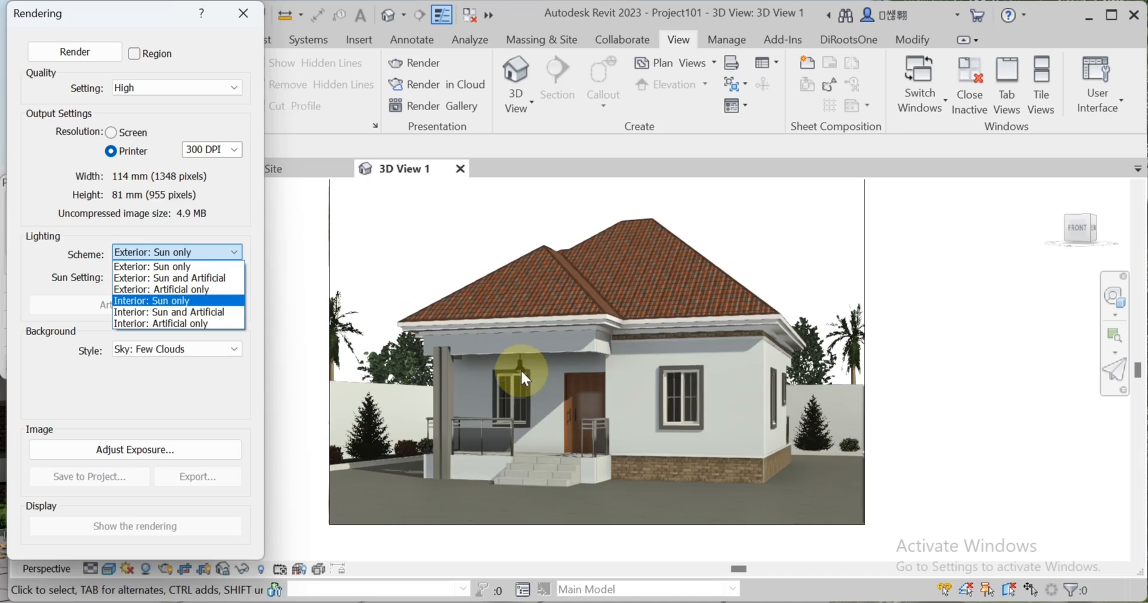
click(160, 280)
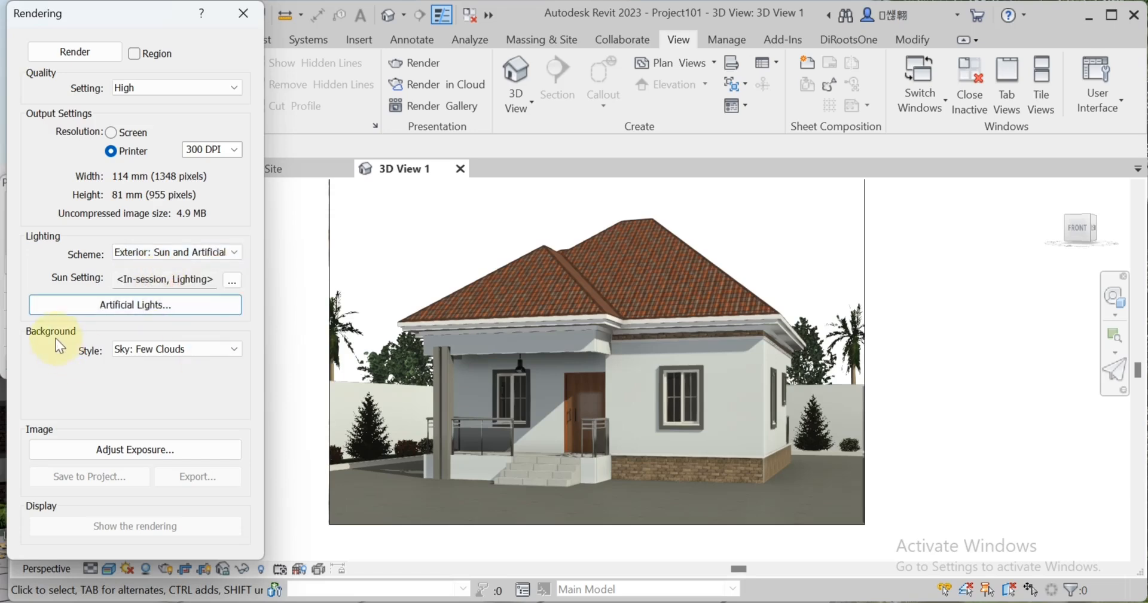
Try the Color background style for the rendering and view its colour choices
click(235, 349)
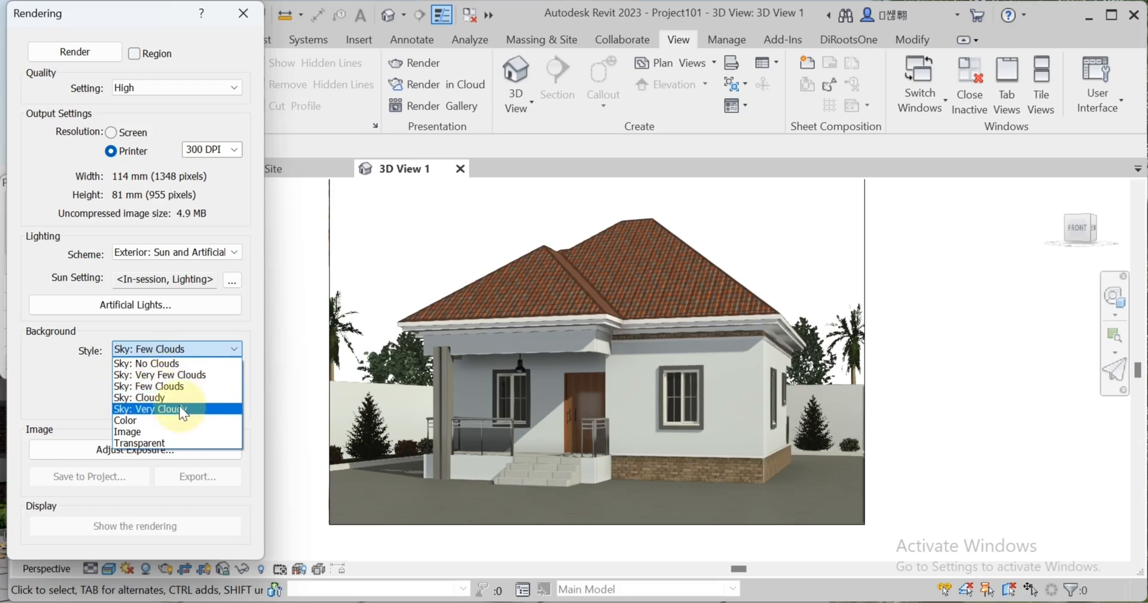
click(151, 422)
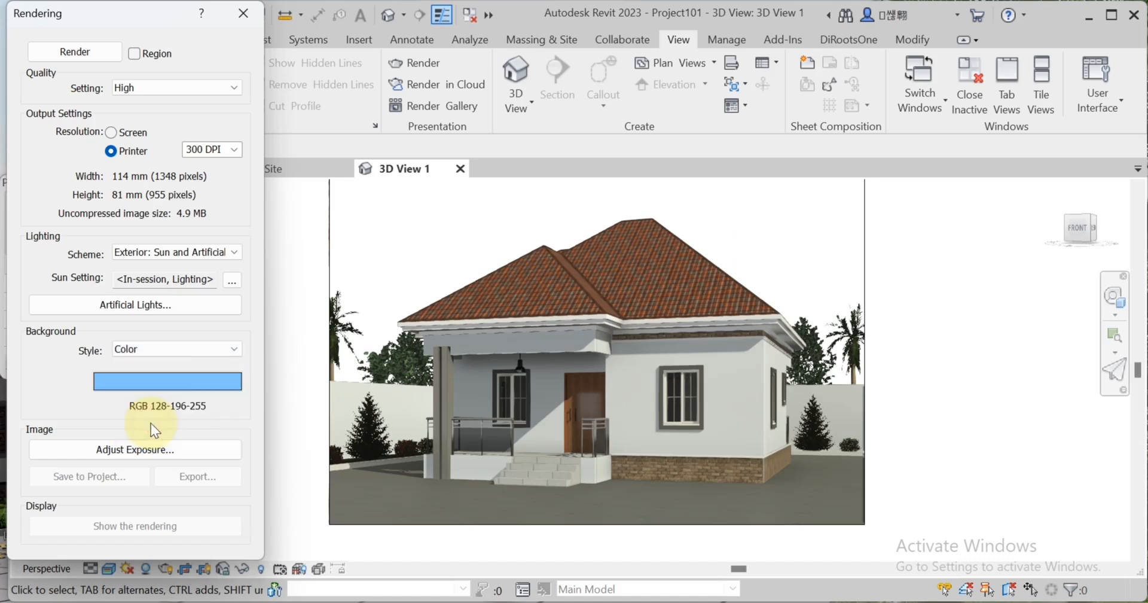
click(166, 385)
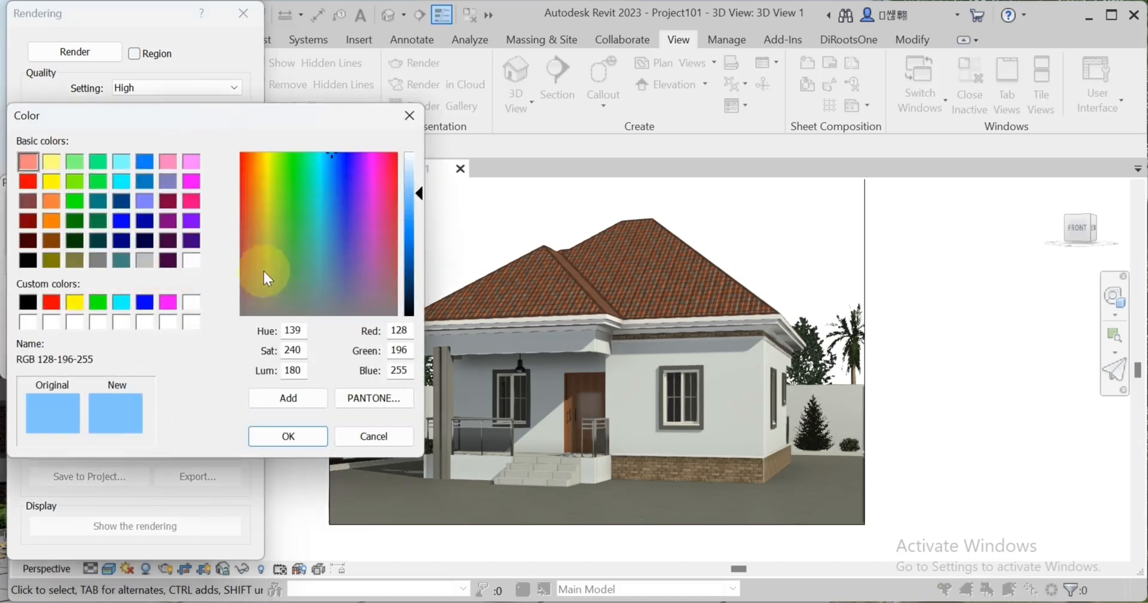
click(408, 115)
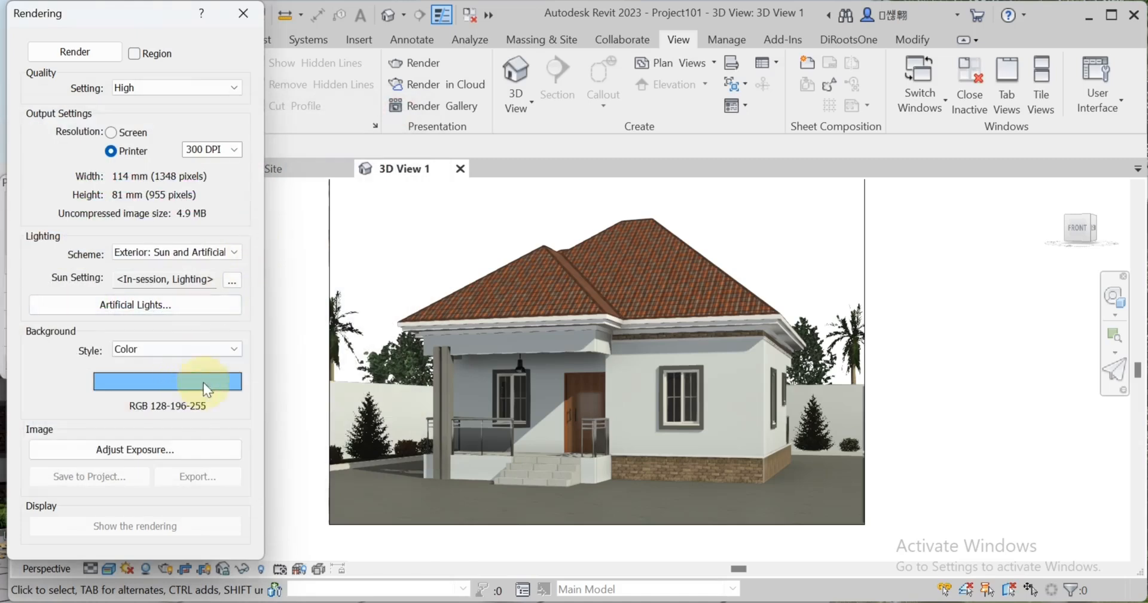
Set the rendering's background style to Image and load the sky picture images (42).jpeg with the Stretch scale
click(180, 349)
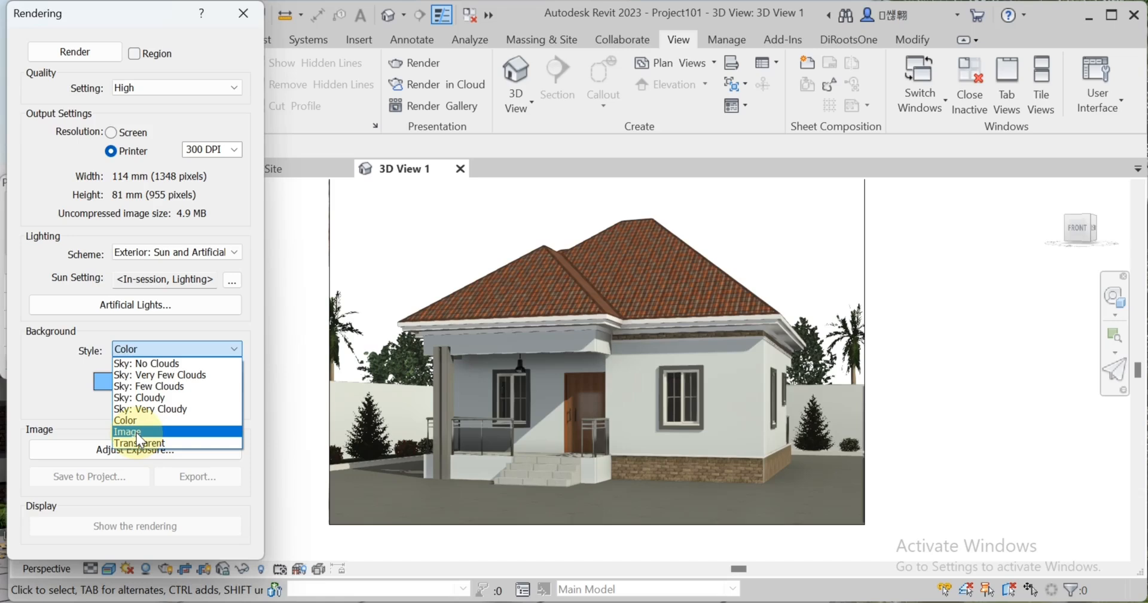
click(136, 431)
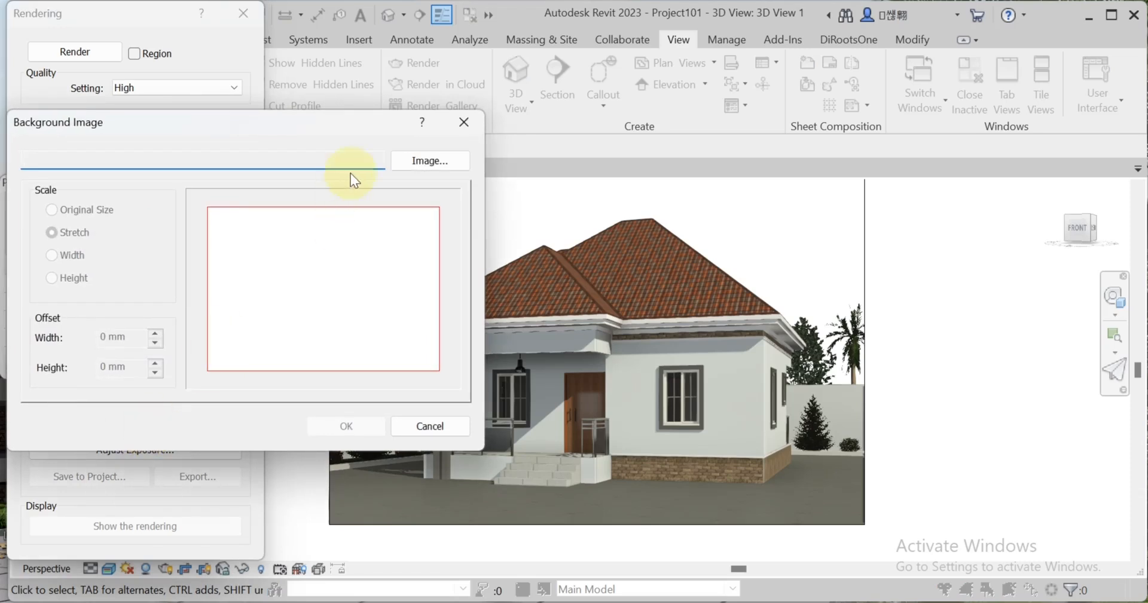
click(436, 160)
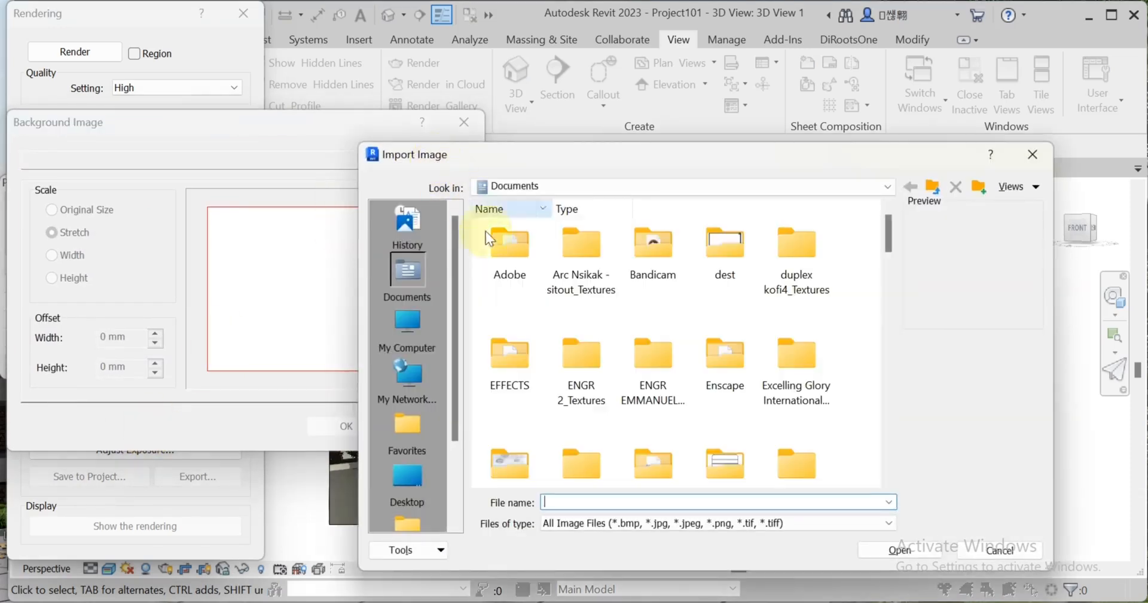
double_click(482, 471)
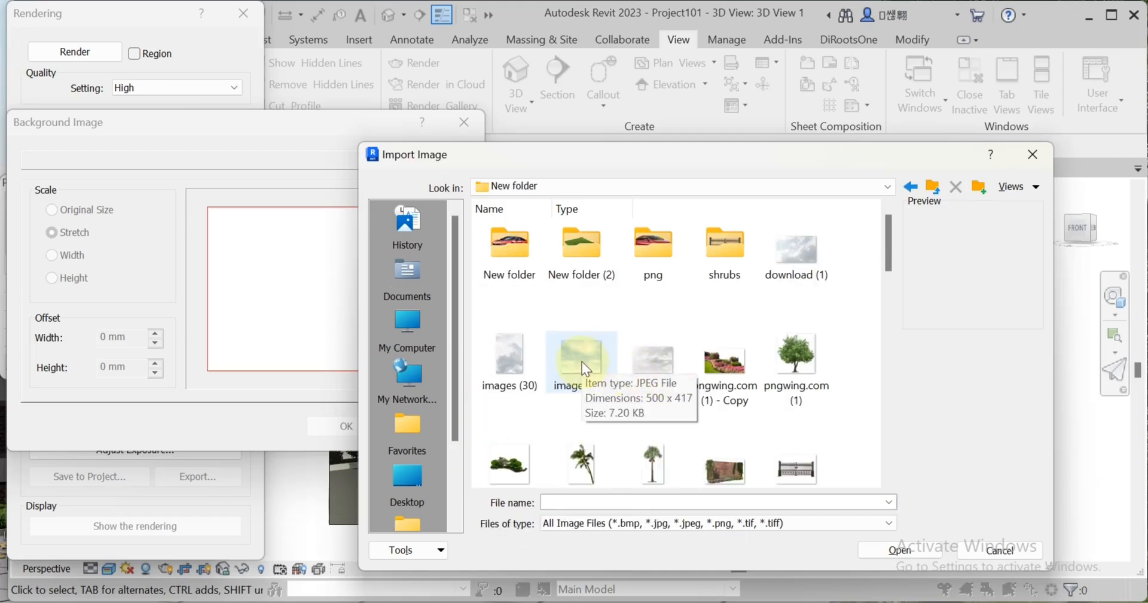
click(583, 362)
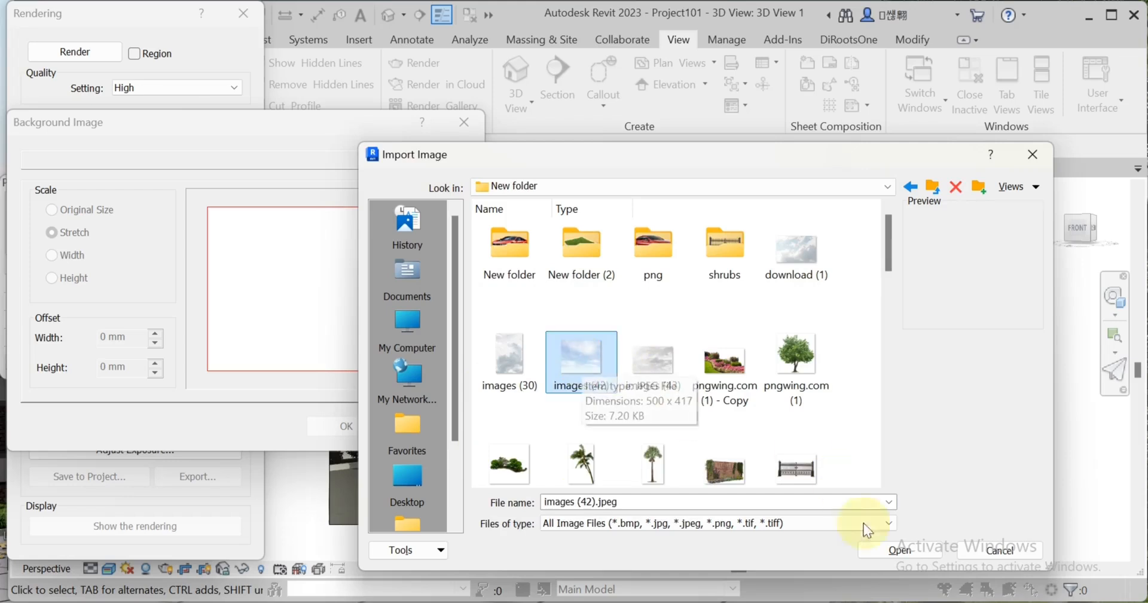
click(895, 546)
click(339, 427)
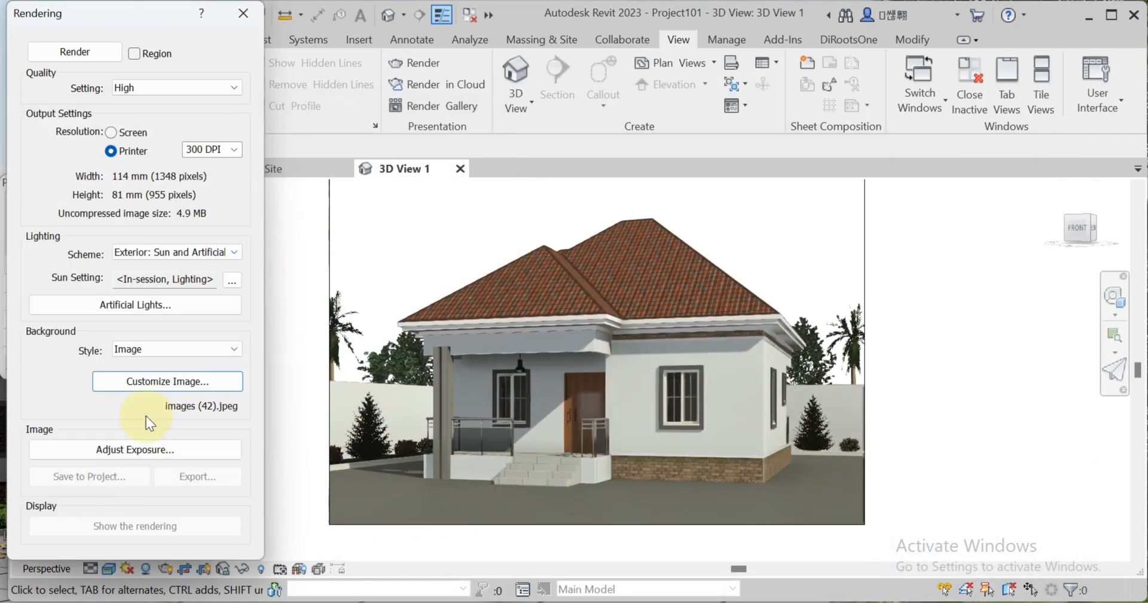
Check the exposure settings without changing them and render 3D View 1
click(135, 456)
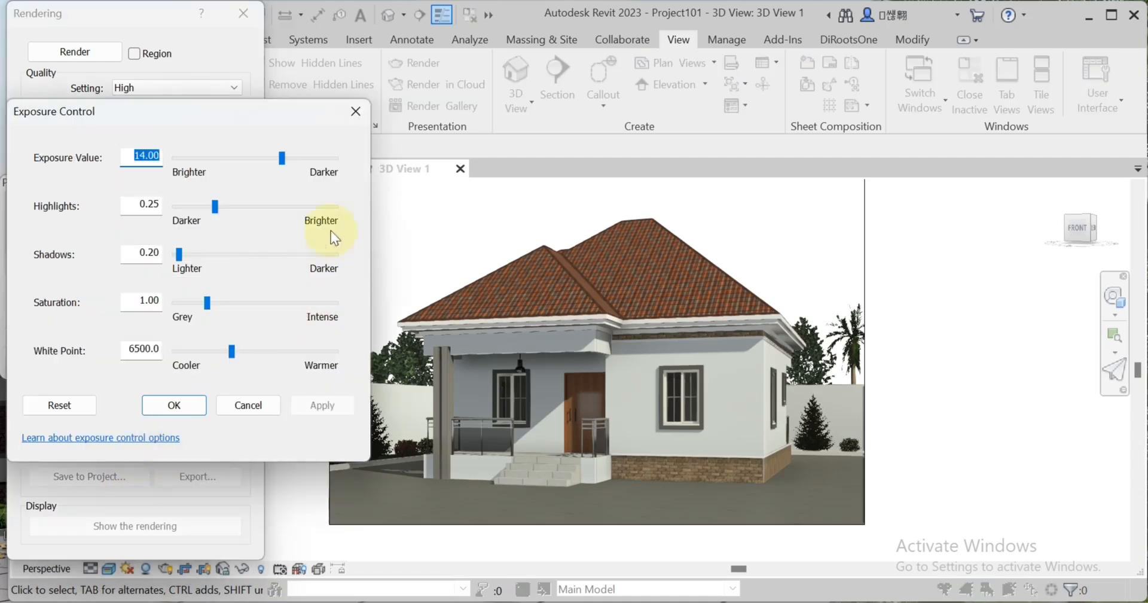
click(355, 112)
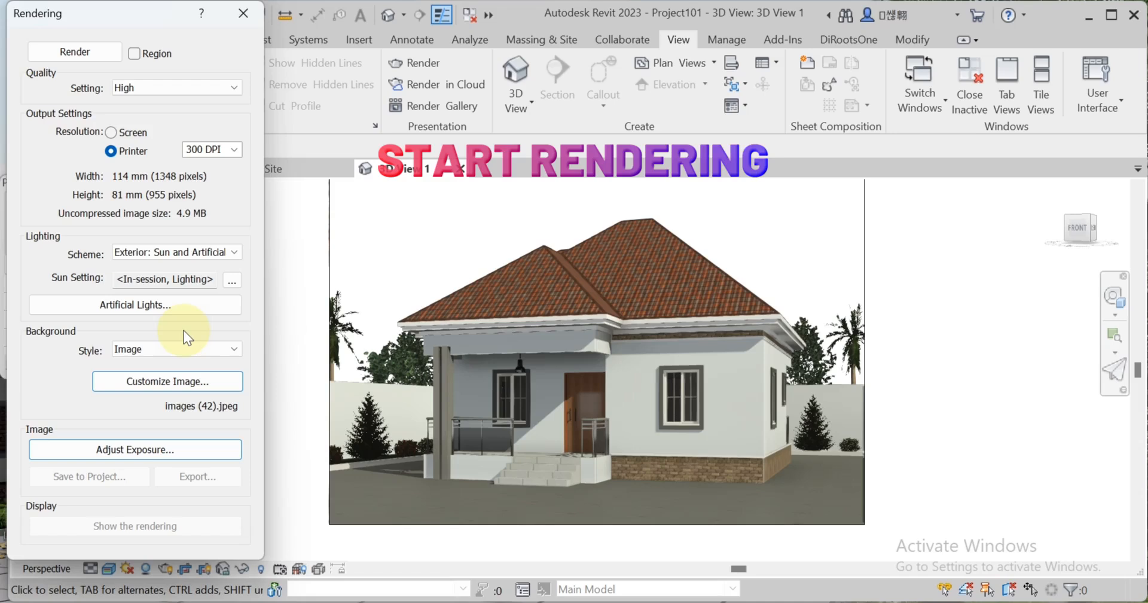
click(80, 59)
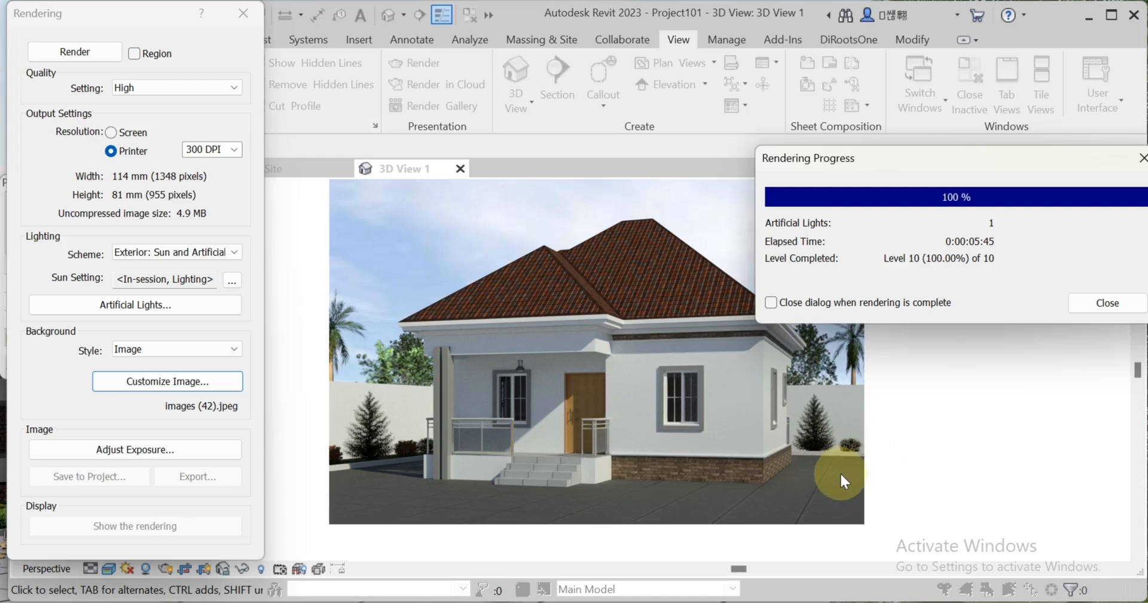
click(1106, 303)
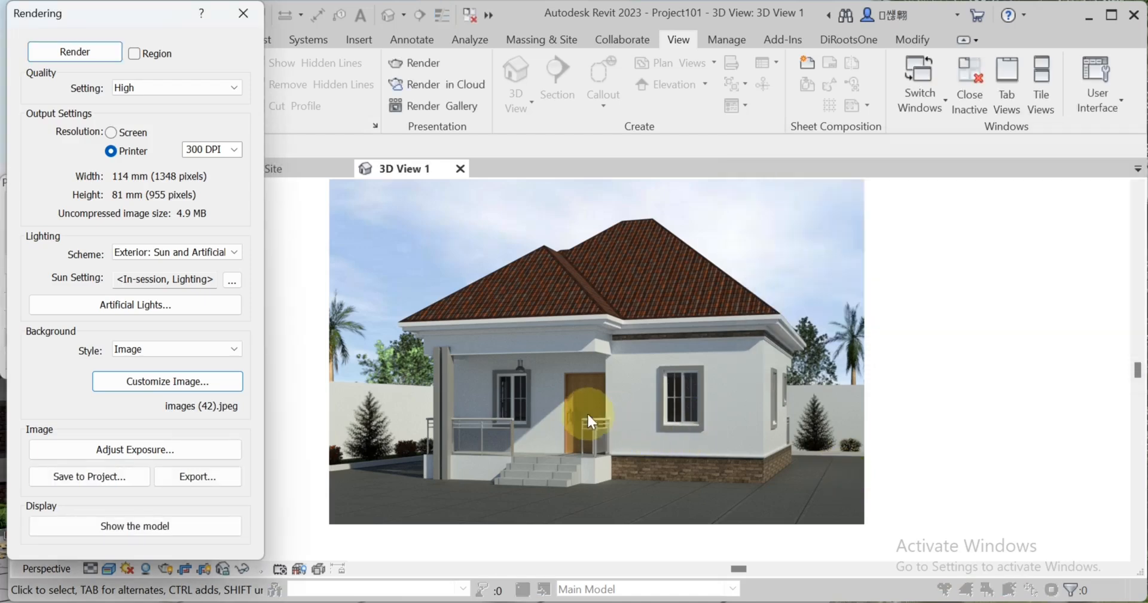
Fine-tune the rendering's exposure, trying Shadows at 0.75 and settling on Shadows 0.25 with Saturation 1.06
click(124, 450)
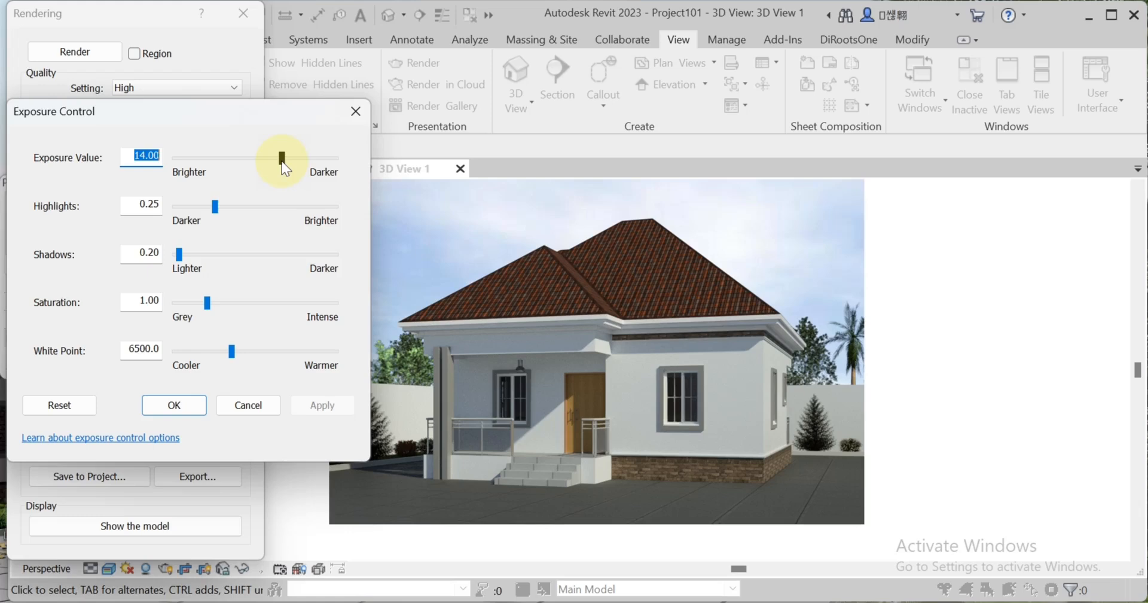
drag(178, 255, 201, 253)
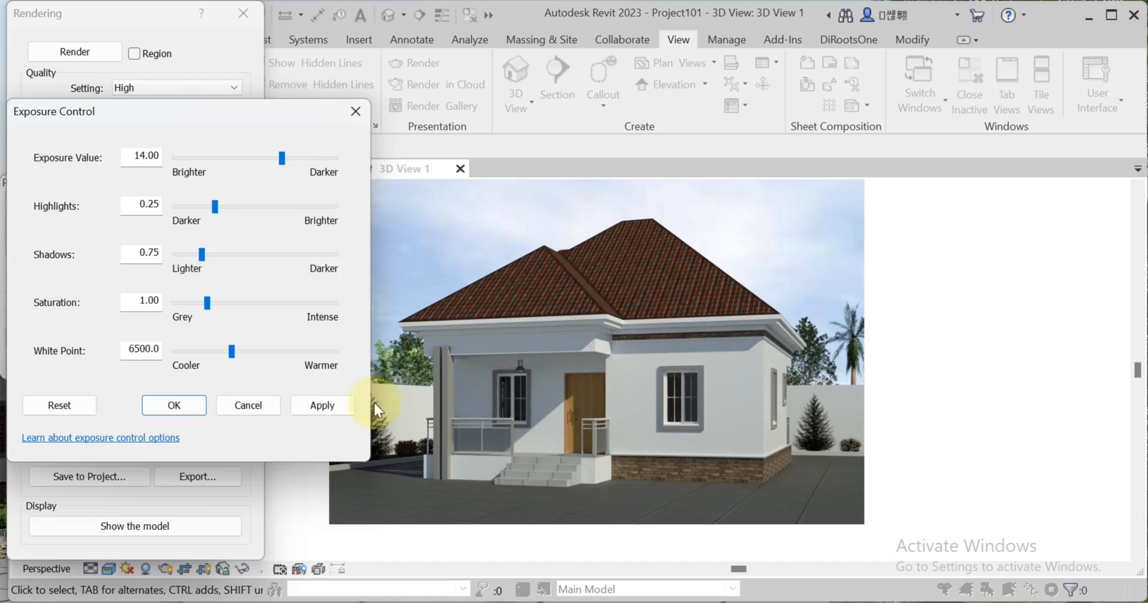
click(331, 404)
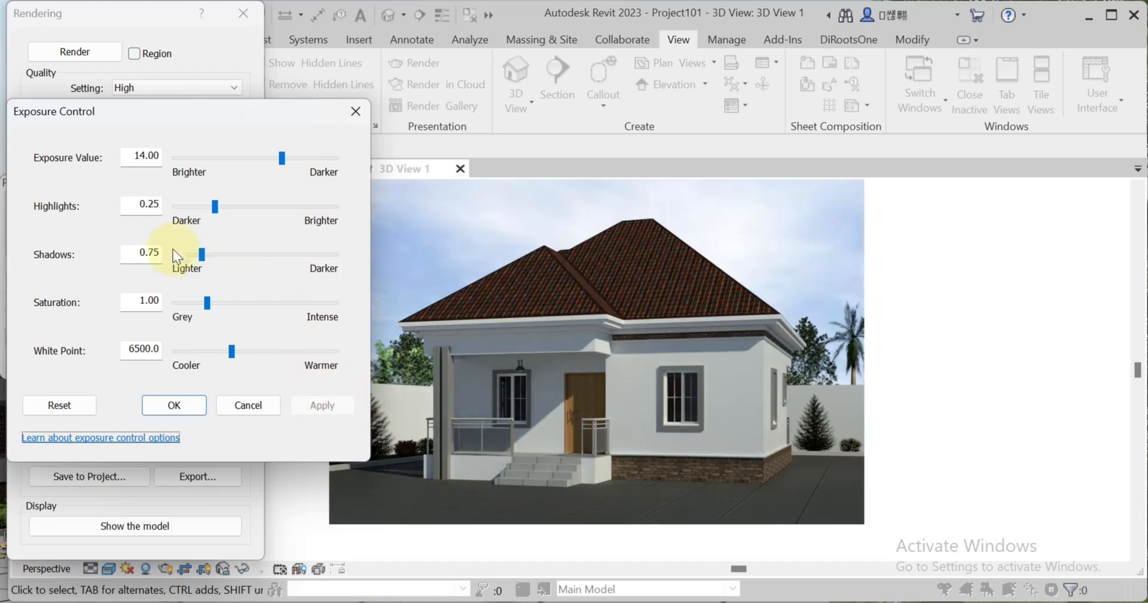
drag(214, 304, 220, 303)
click(320, 406)
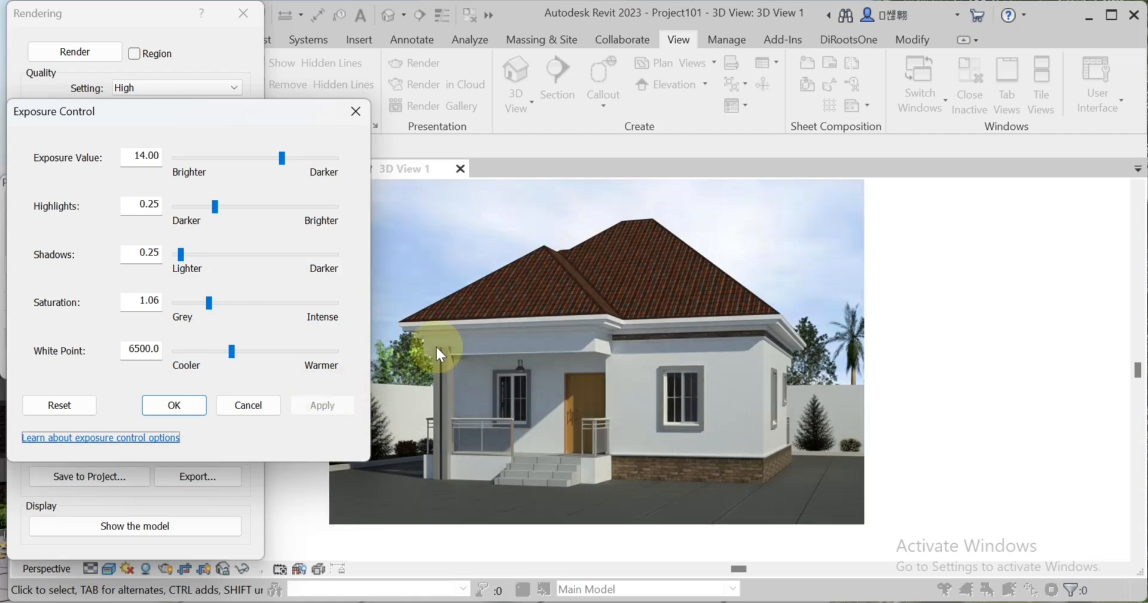
click(176, 405)
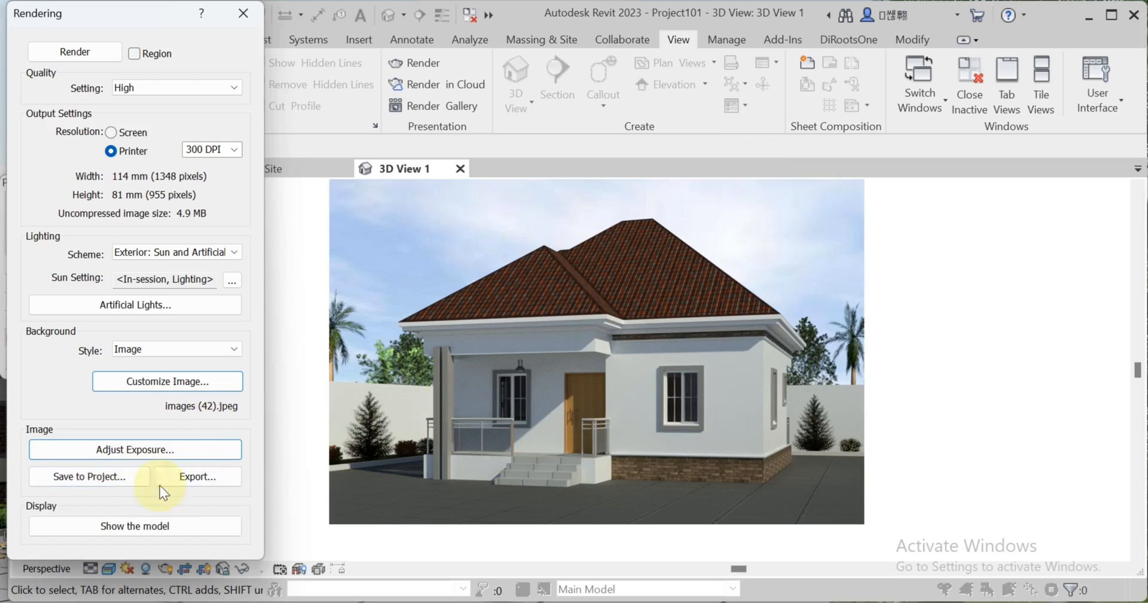
Export the rendering to the Desktop as a JPEG file named 3D View 1
click(203, 476)
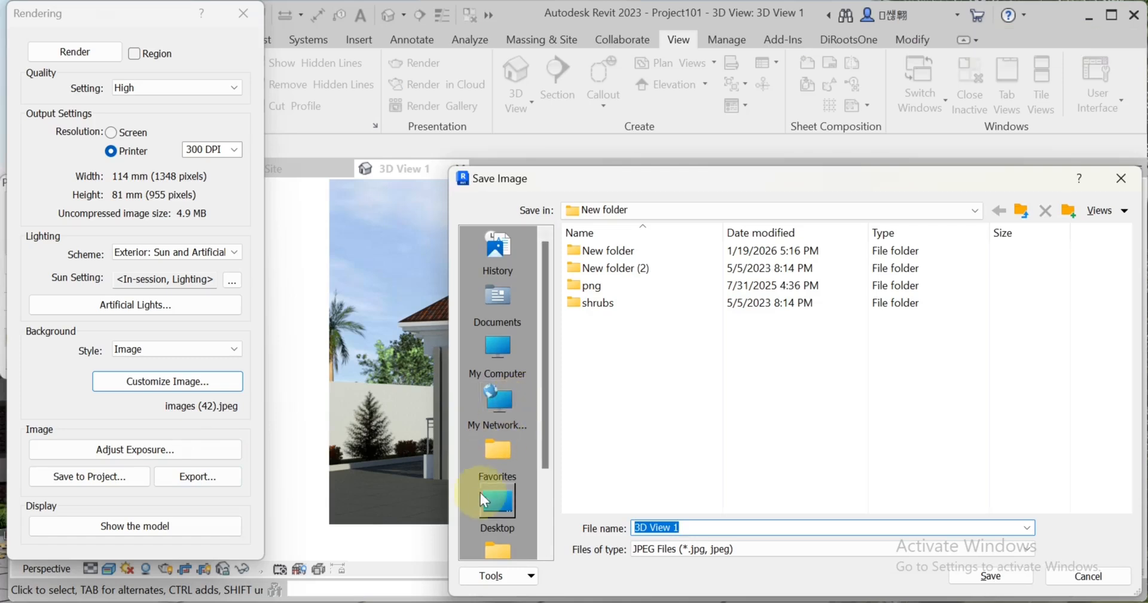
click(496, 502)
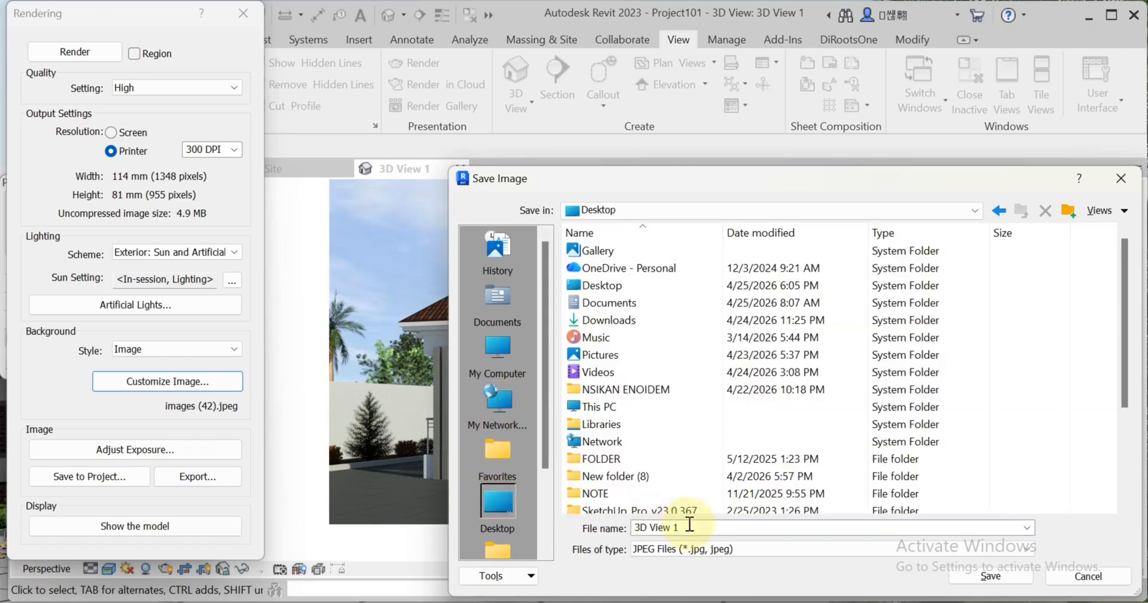
click(689, 528)
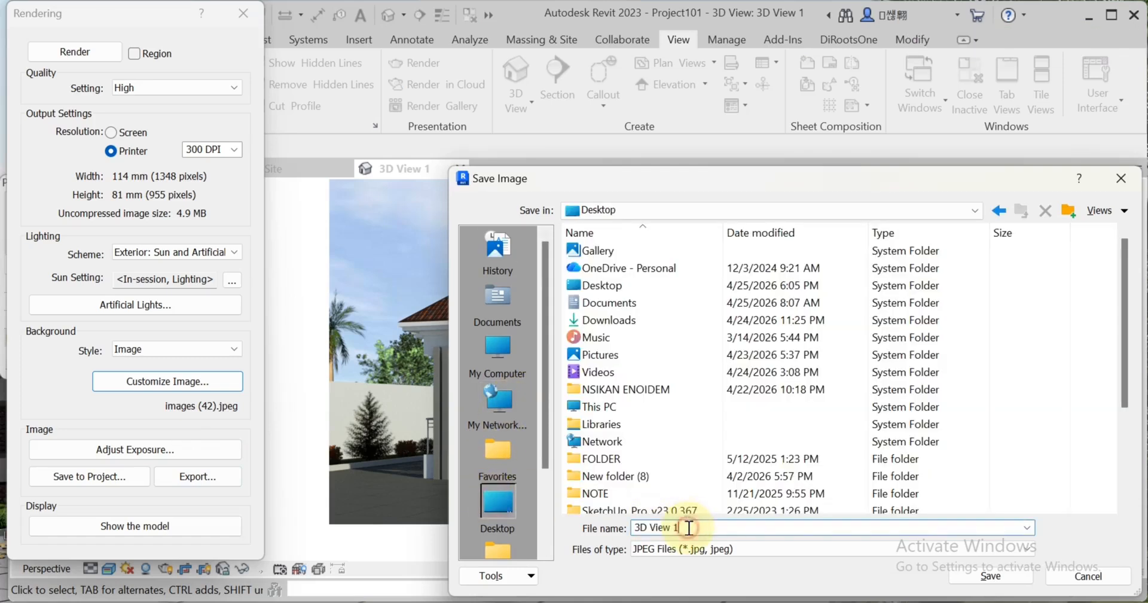
click(991, 577)
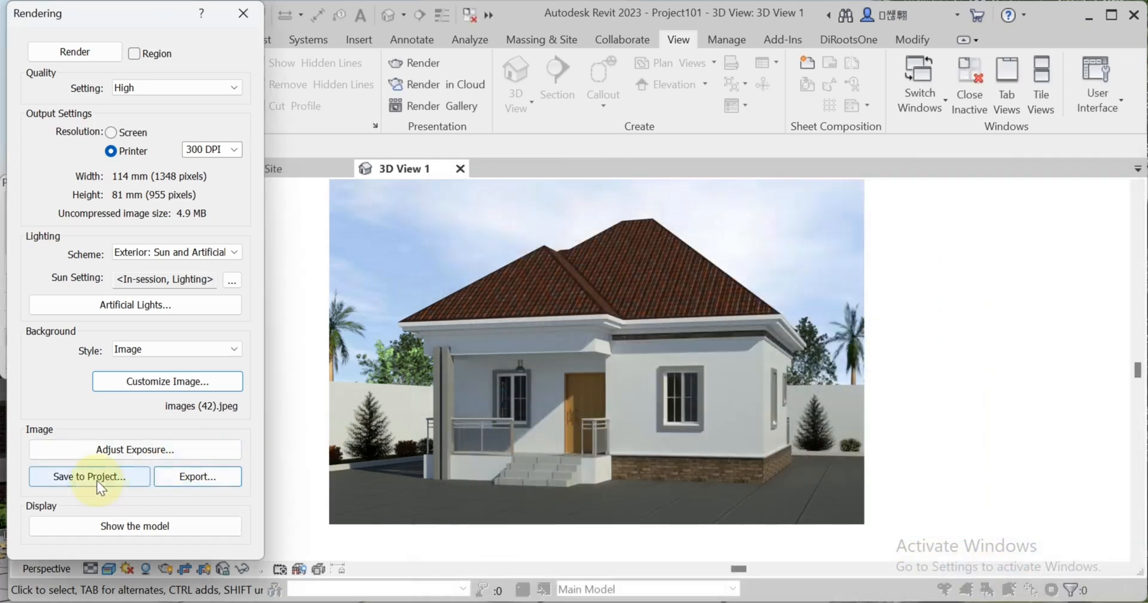
Save the rendering to the project as 3D View 1_1 and close the render settings
click(97, 480)
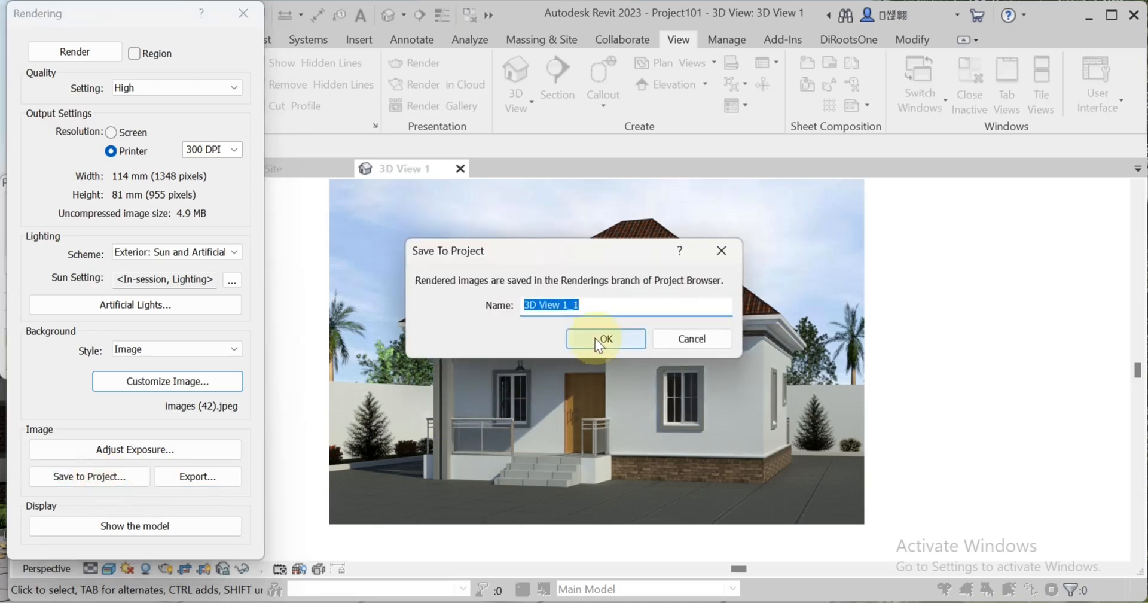
click(594, 340)
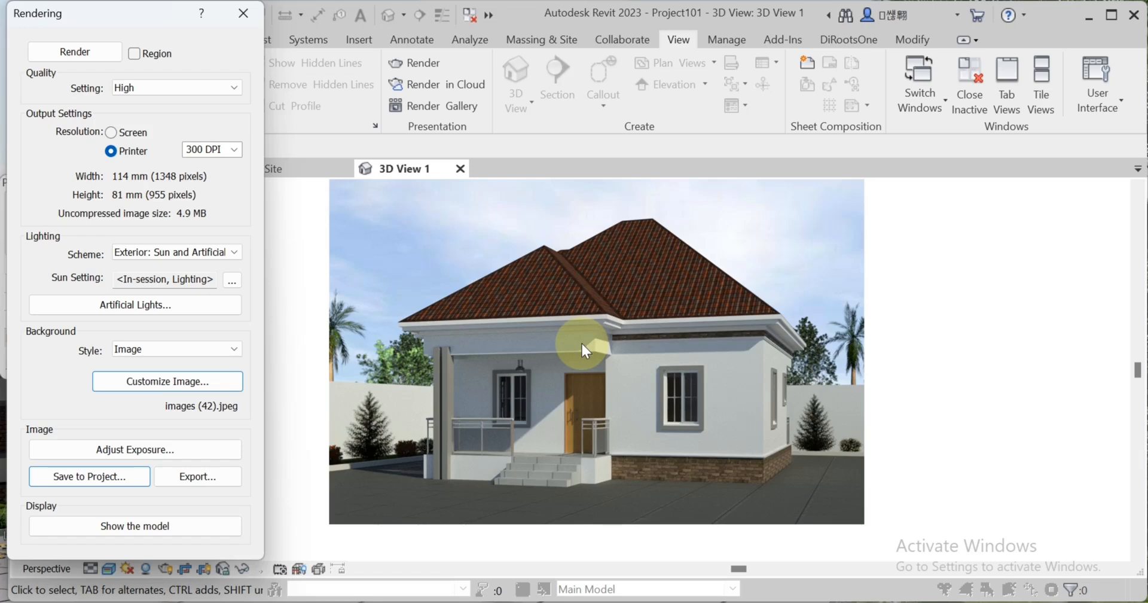
click(243, 13)
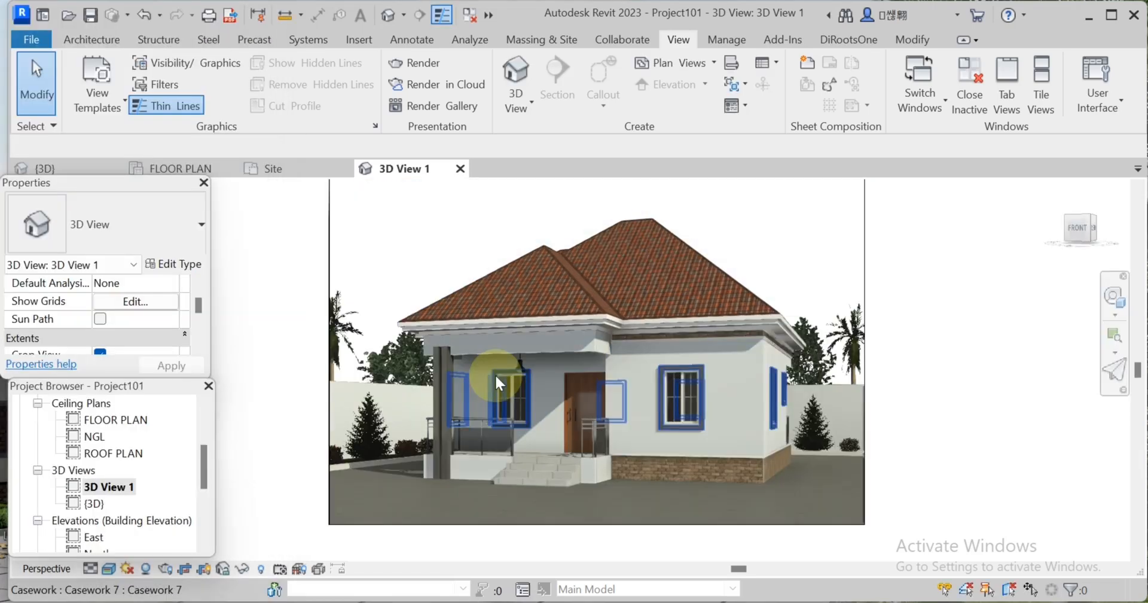